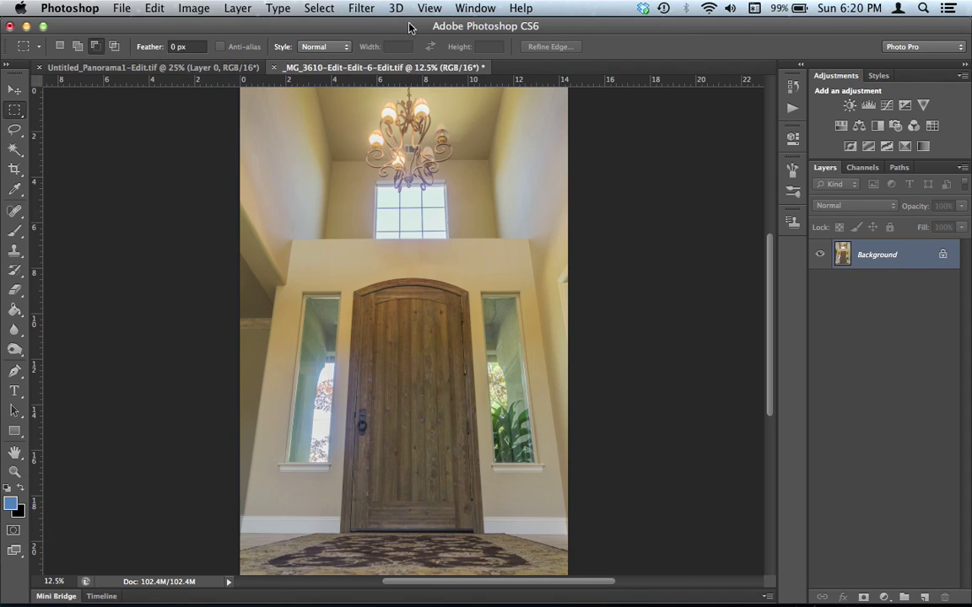
Arrange the document windows so the foyer photo shows alone, without the other document's tab
left_click(477, 7)
left_click(441, 7)
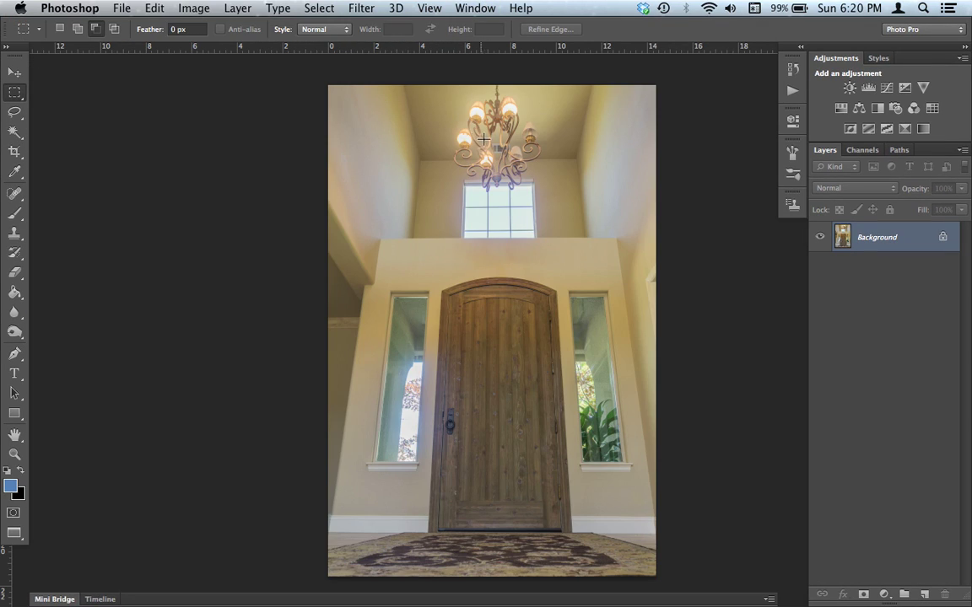
Apply the Adaptive Wide Angle filter to the foyer photo and choose its correction type
left_click(372, 7)
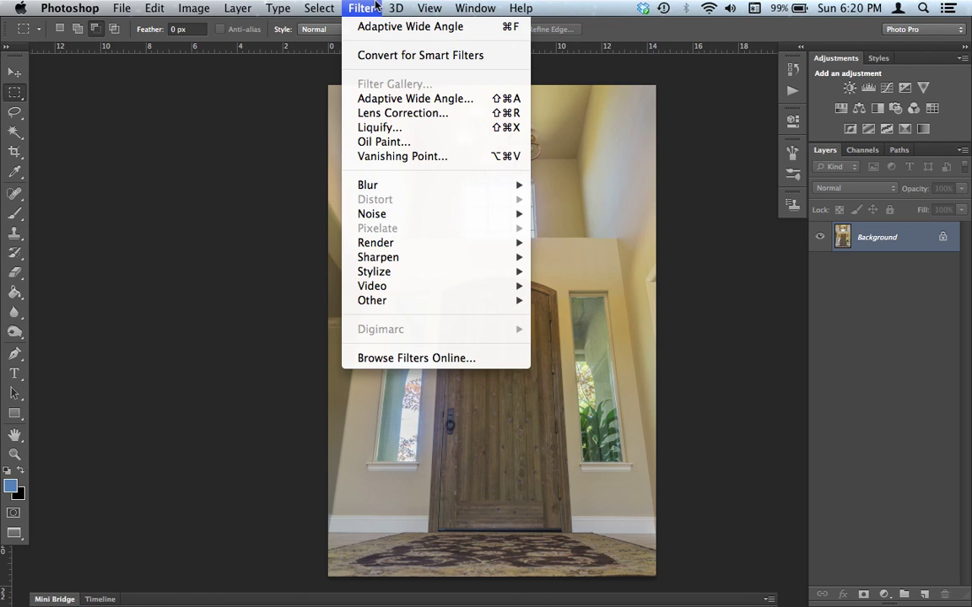
left_click(392, 98)
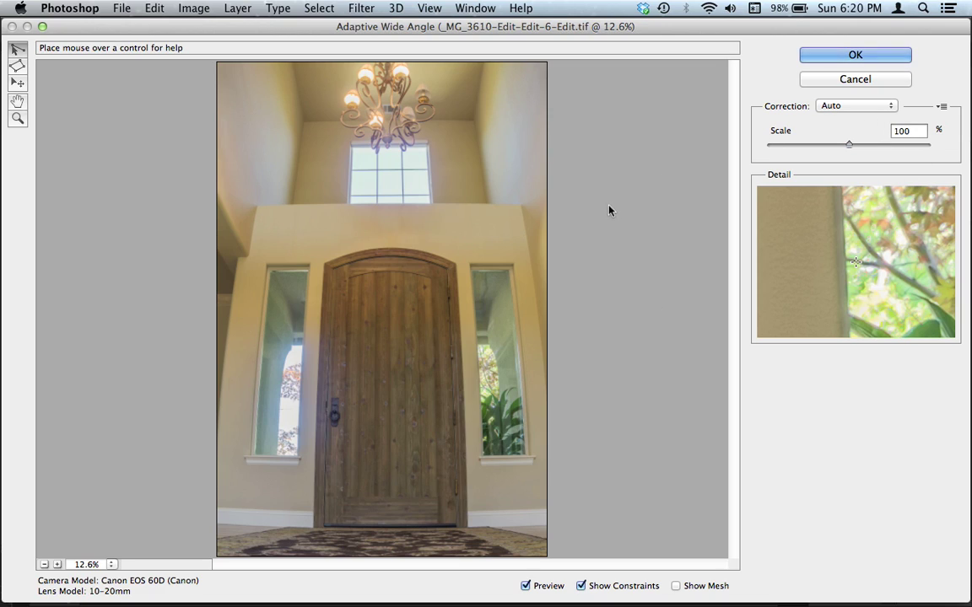
left_click(846, 107)
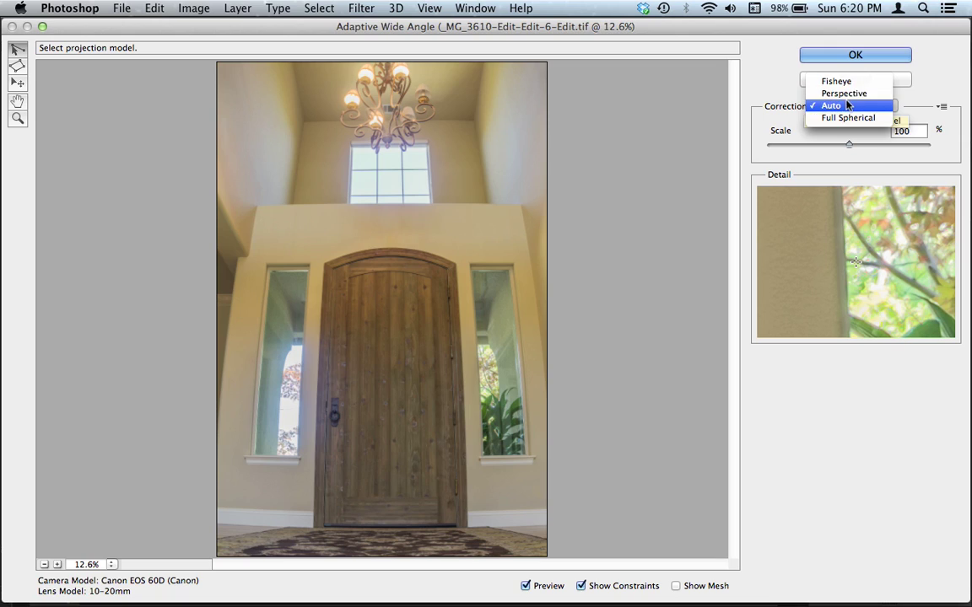
left_click(845, 103)
Use Perspective correction and constrain the right baseboard from the door to the image edge
left_click(844, 94)
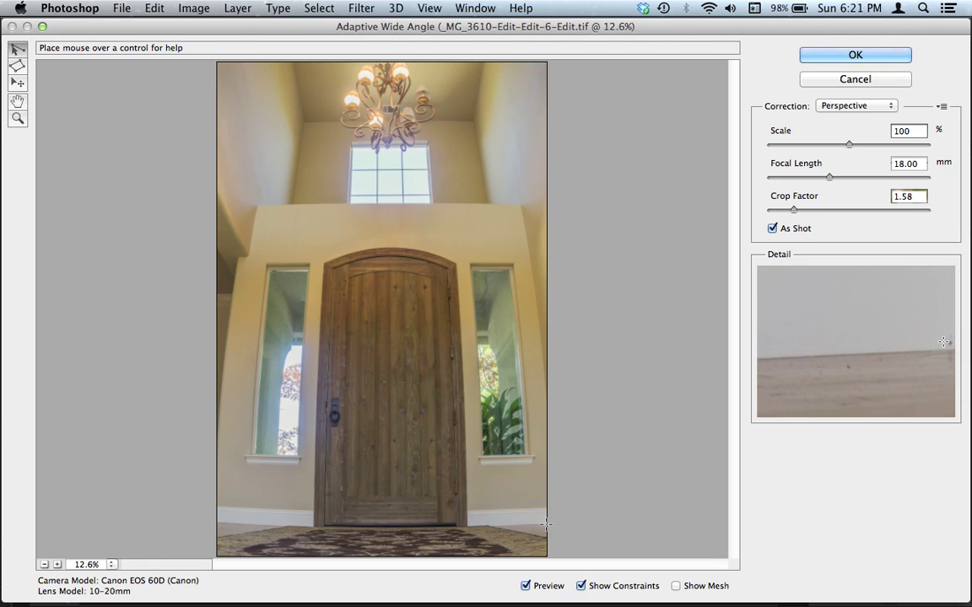
left_click(541, 524)
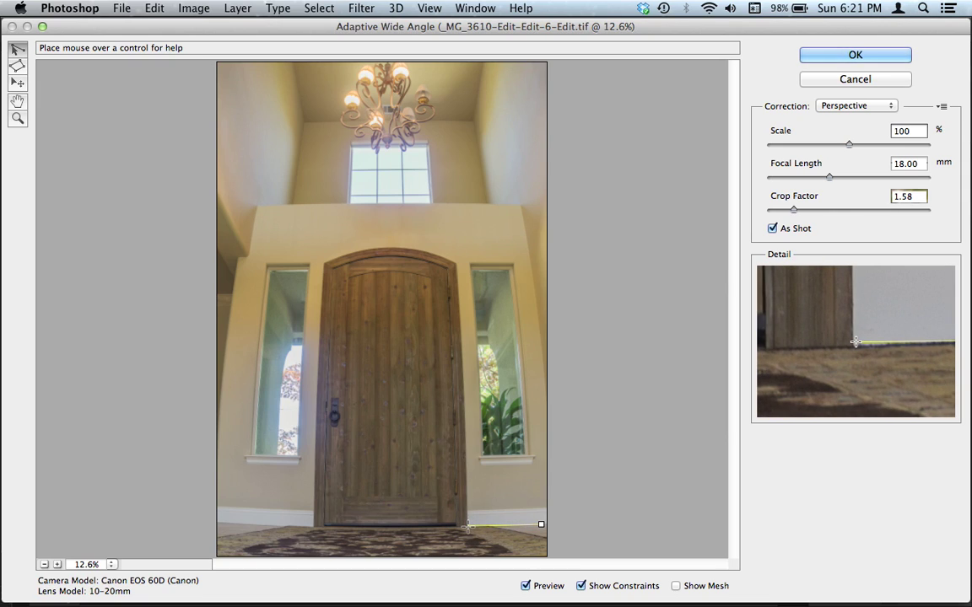
left_click(468, 527)
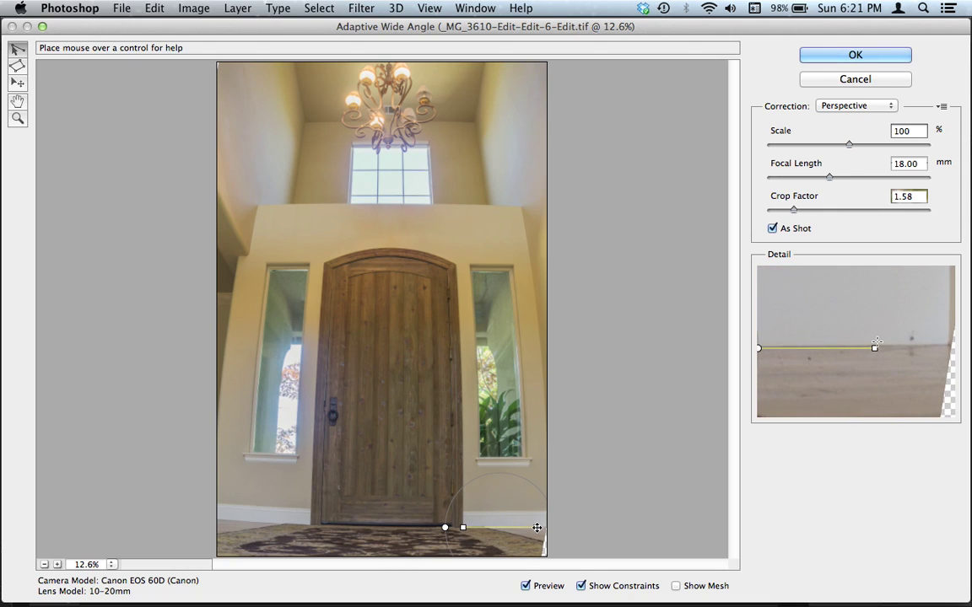
left_click_drag(537, 527, 547, 528)
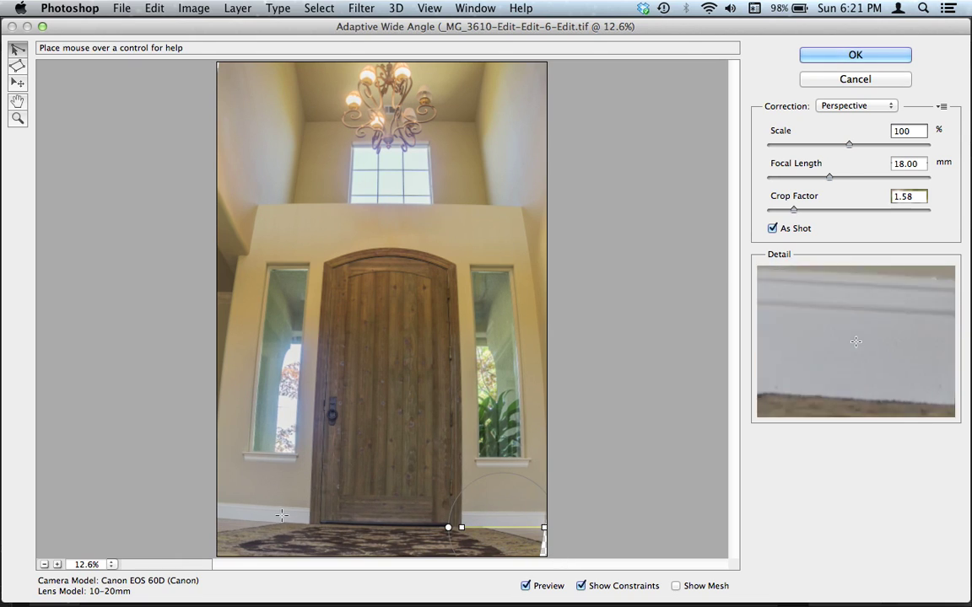
Constrain the left baseboard from the door base to the left edge, redrawing the misplaced line
left_click(218, 517)
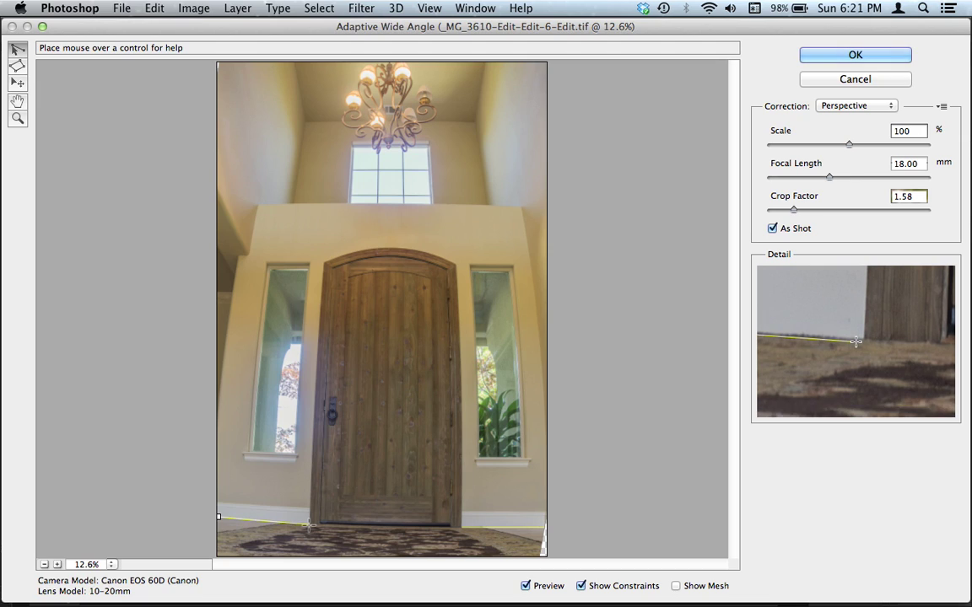
left_click(309, 524)
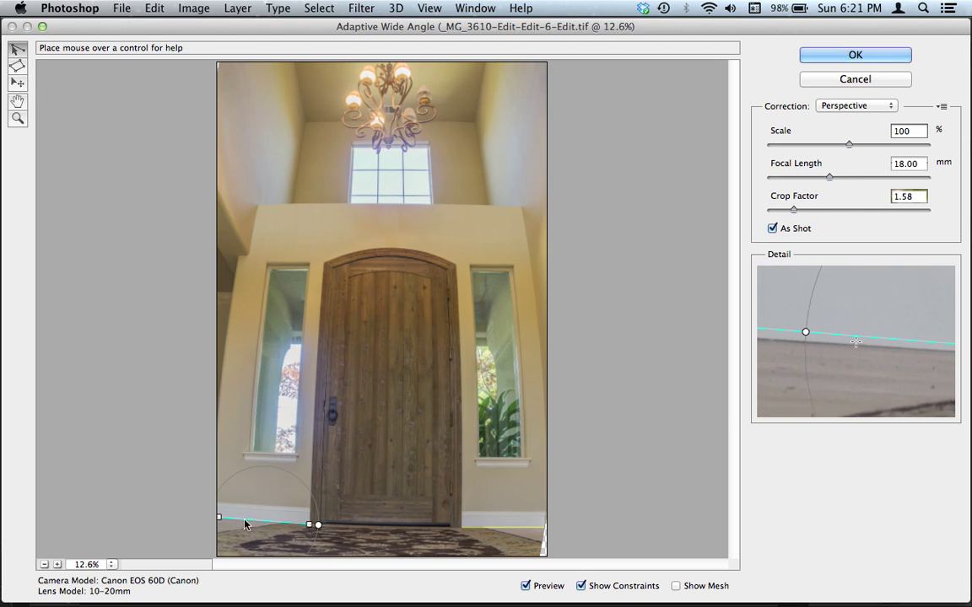
key("Delete")
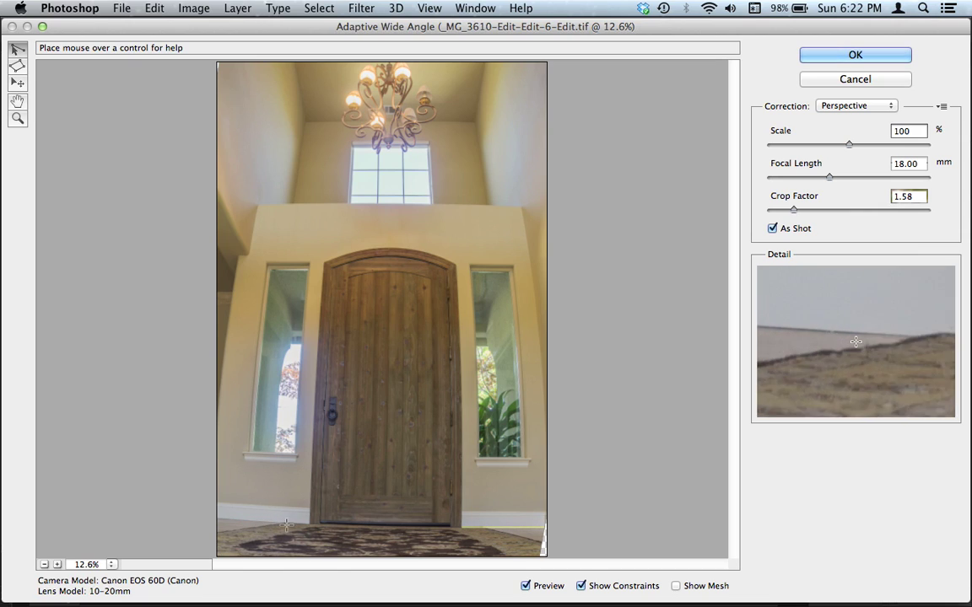
left_click(307, 524)
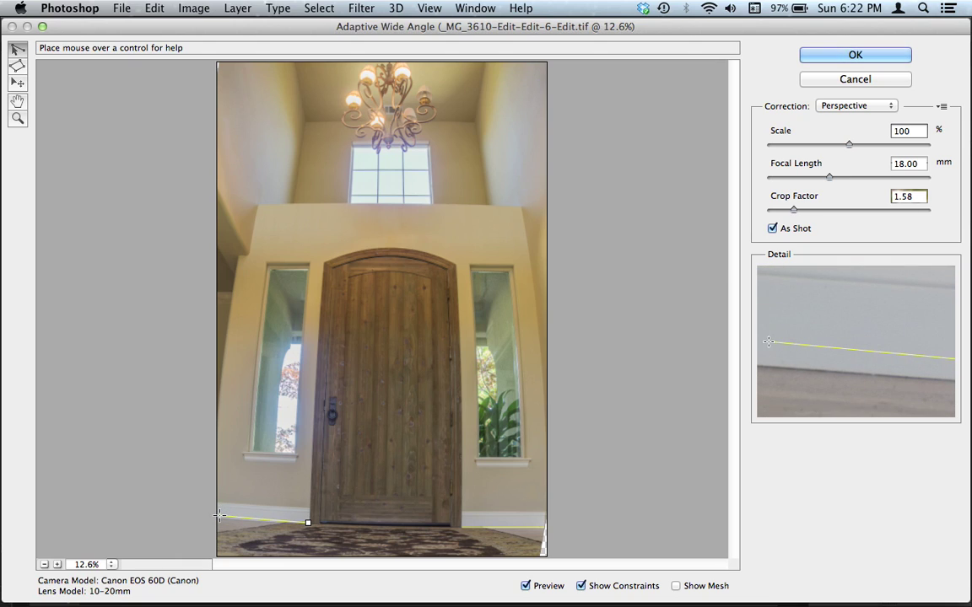
left_click(218, 520)
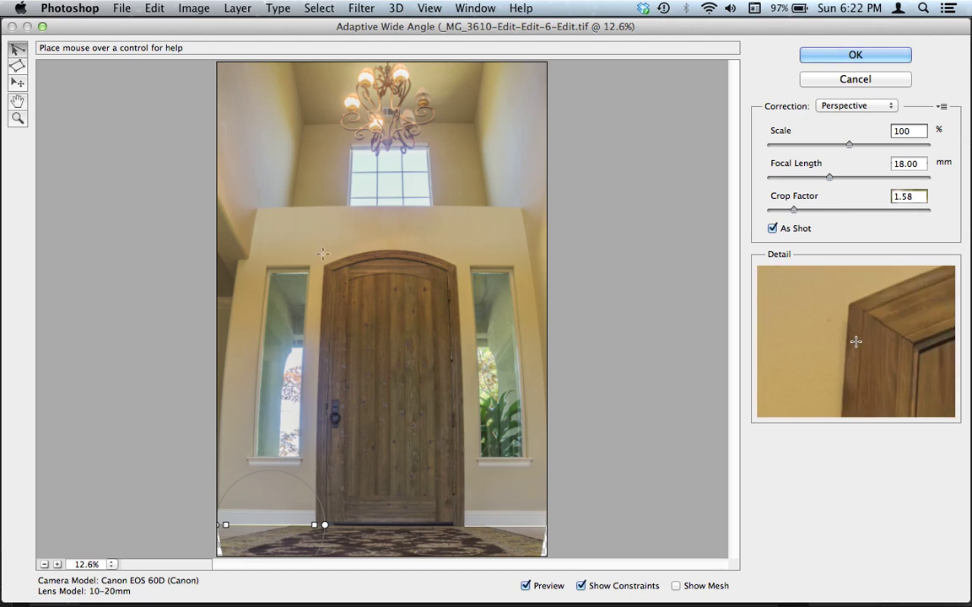
Level the partition wall's top edge and make its left edge vertical, redoing the first edge line
left_click(257, 208)
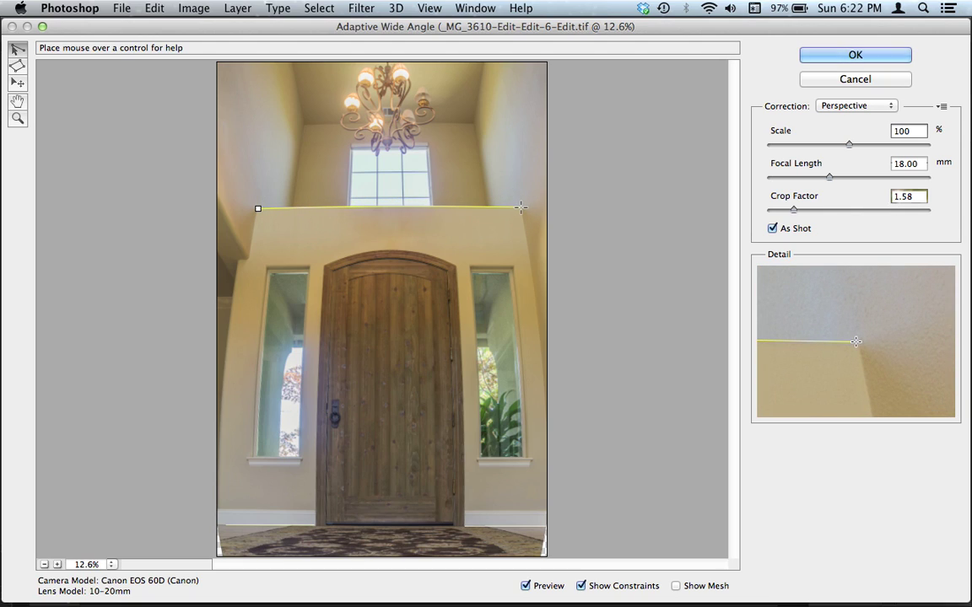
left_click(520, 206)
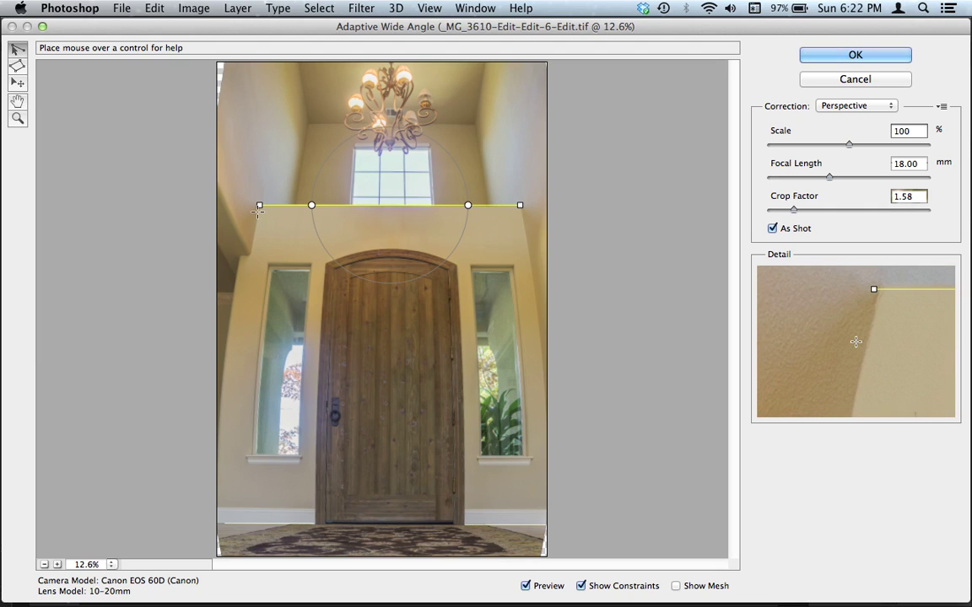
left_click(257, 211)
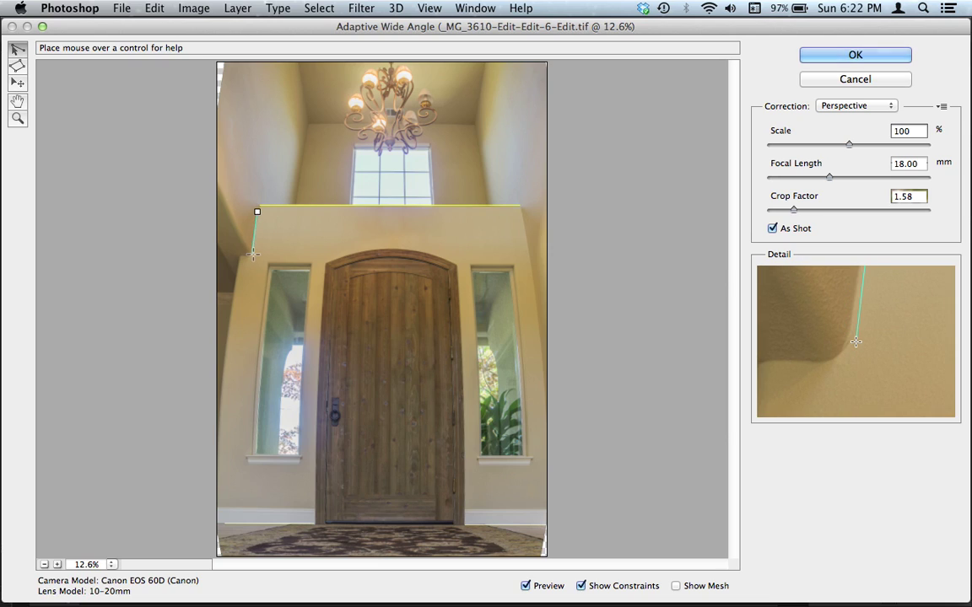
left_click(253, 252)
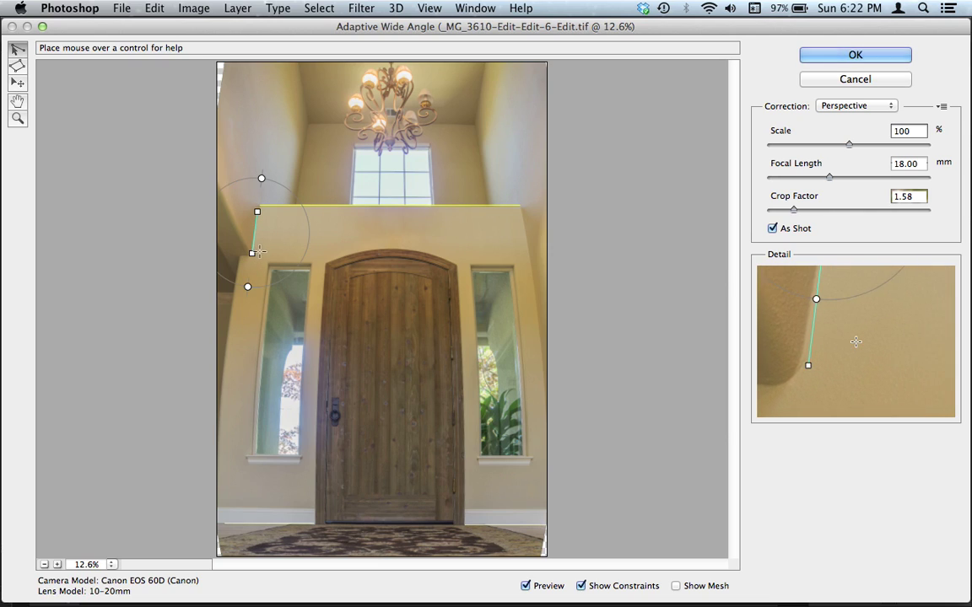
key("BackSpace")
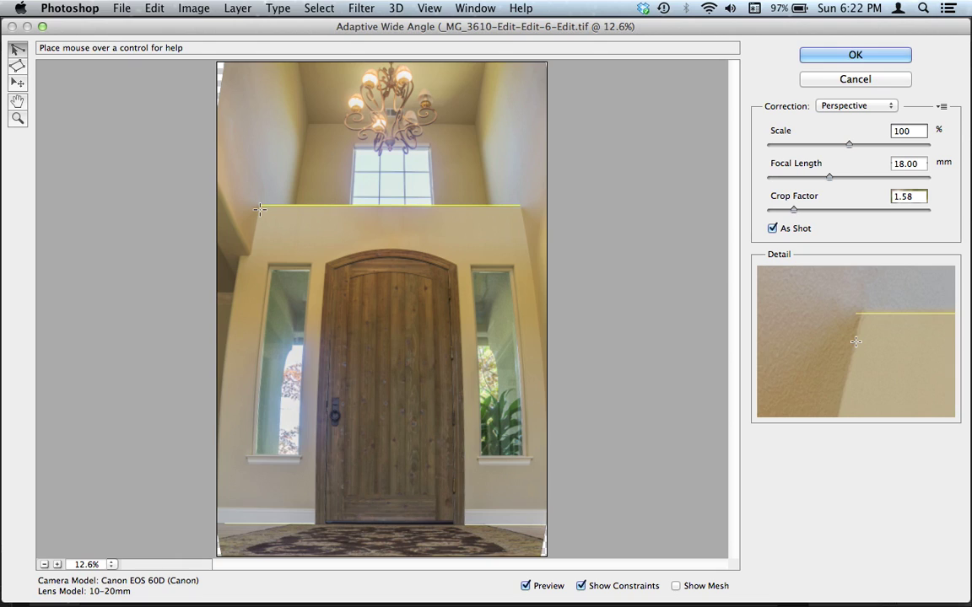
left_click(260, 209)
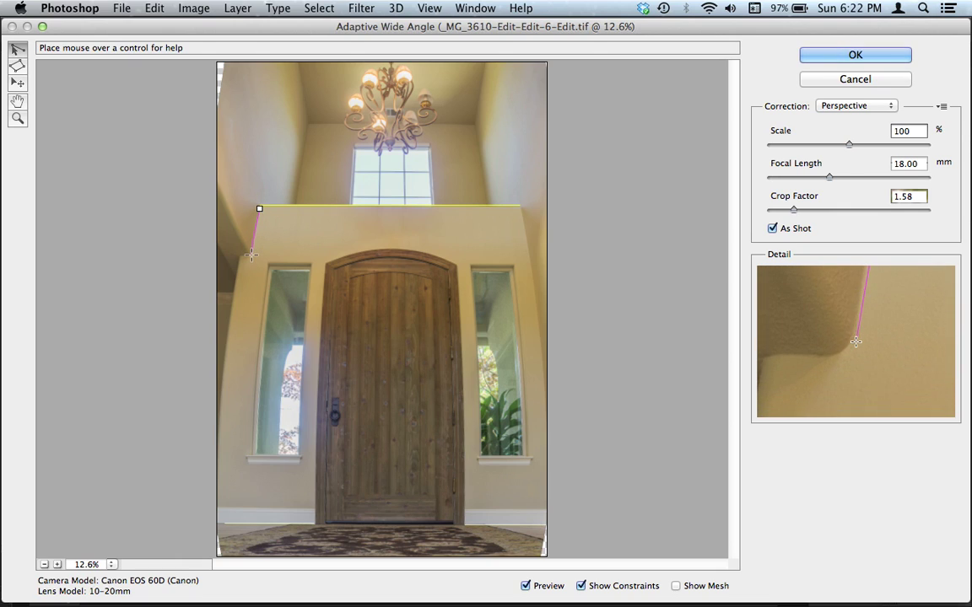
left_click(251, 254)
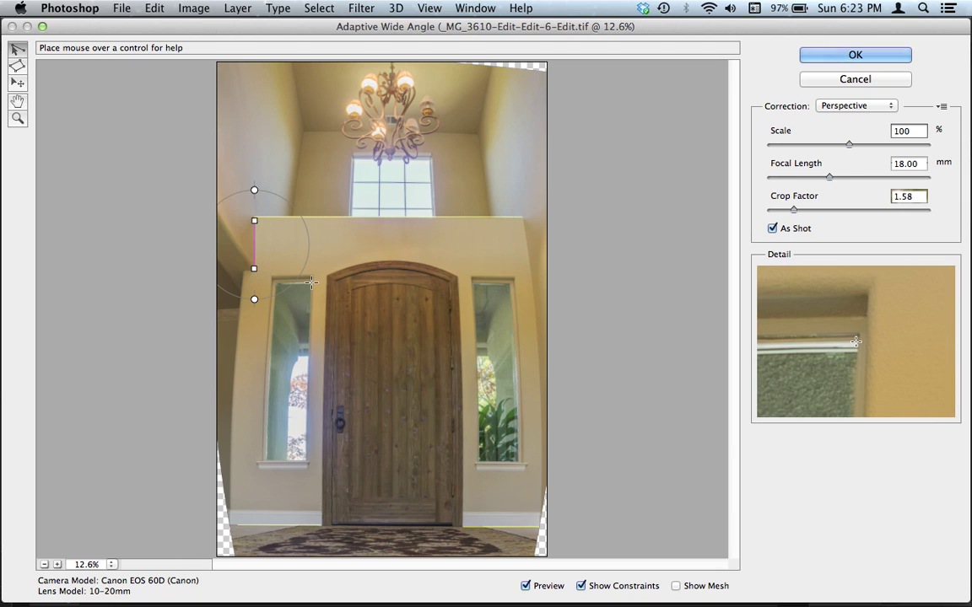
left_click(311, 283)
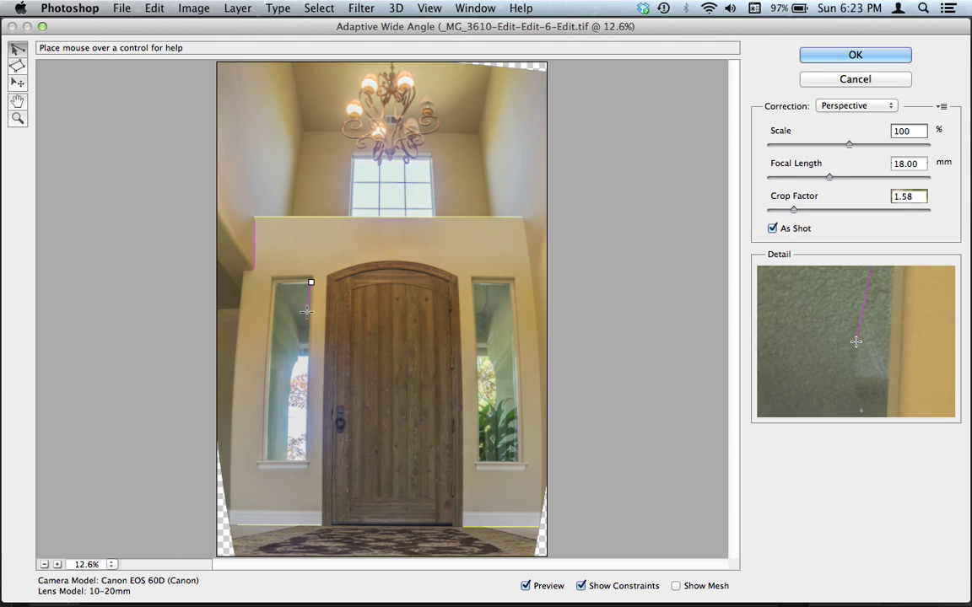
left_click(302, 462)
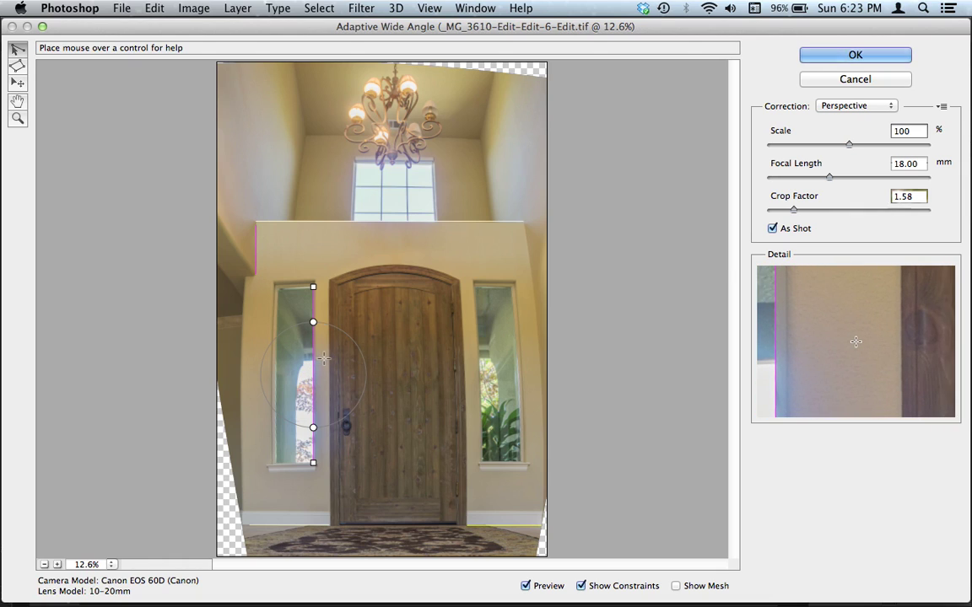
key("Delete")
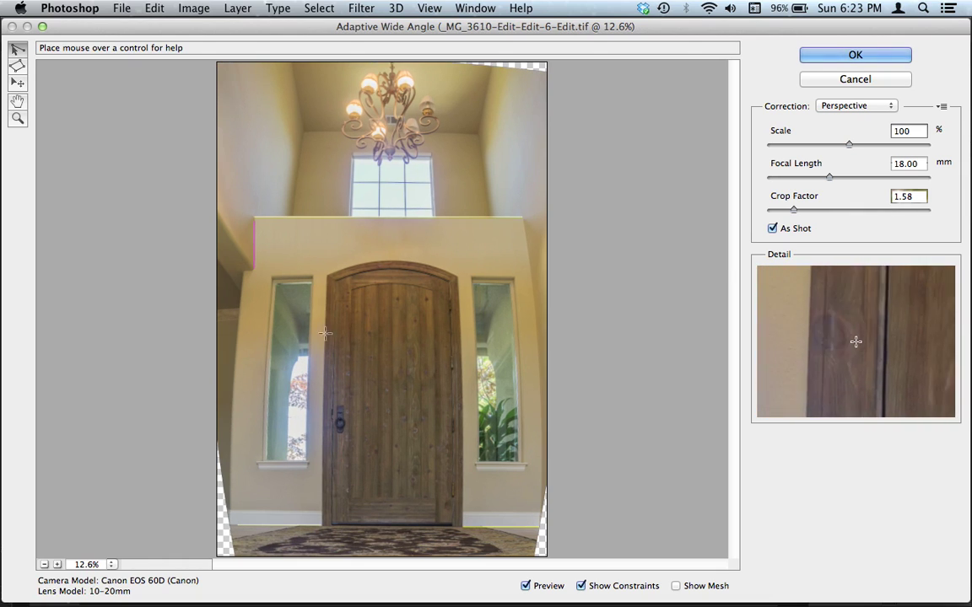
Outline the left and right sidelight windows with polygon constraints
left_click(18, 71)
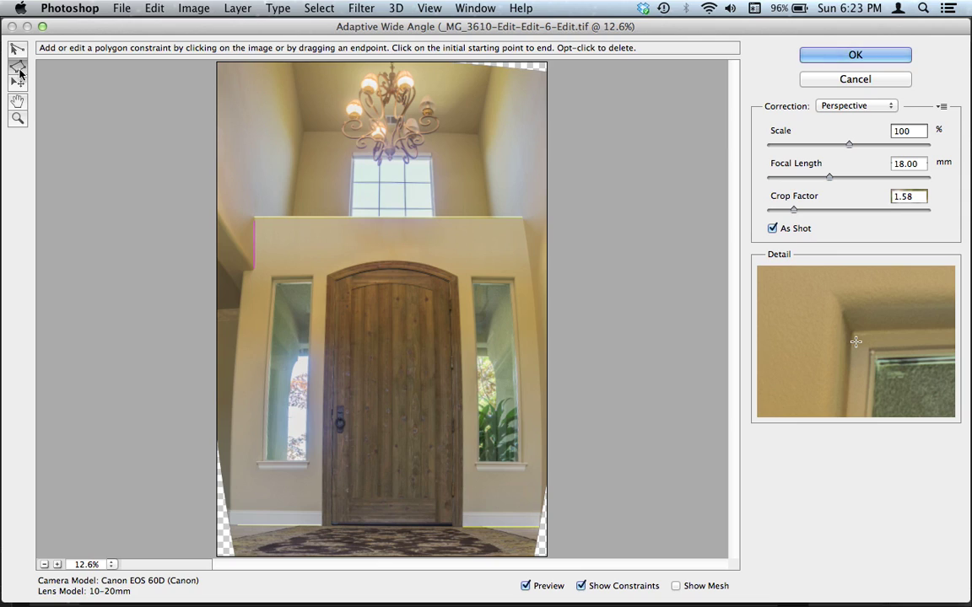
left_click(277, 285)
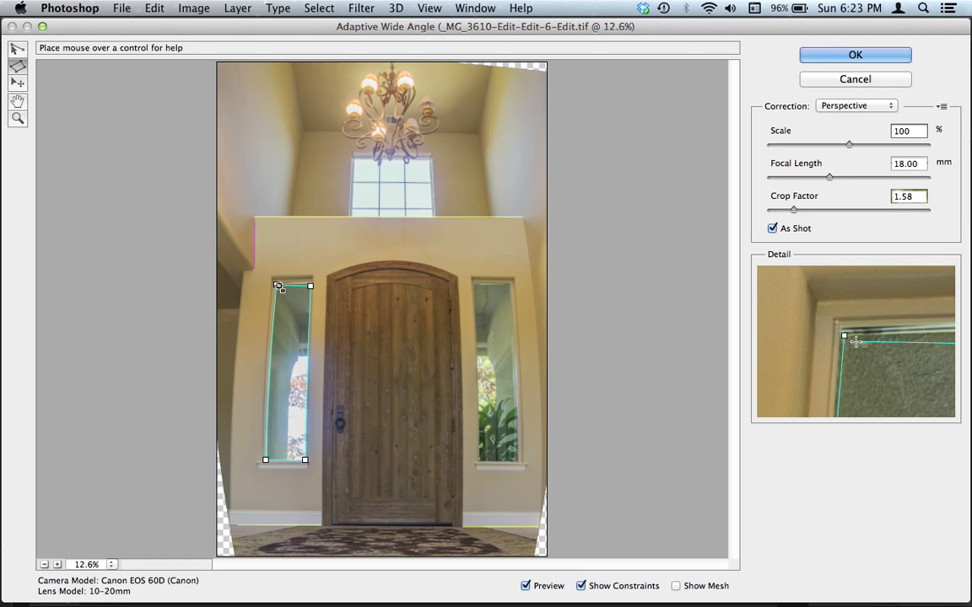
left_click(278, 286)
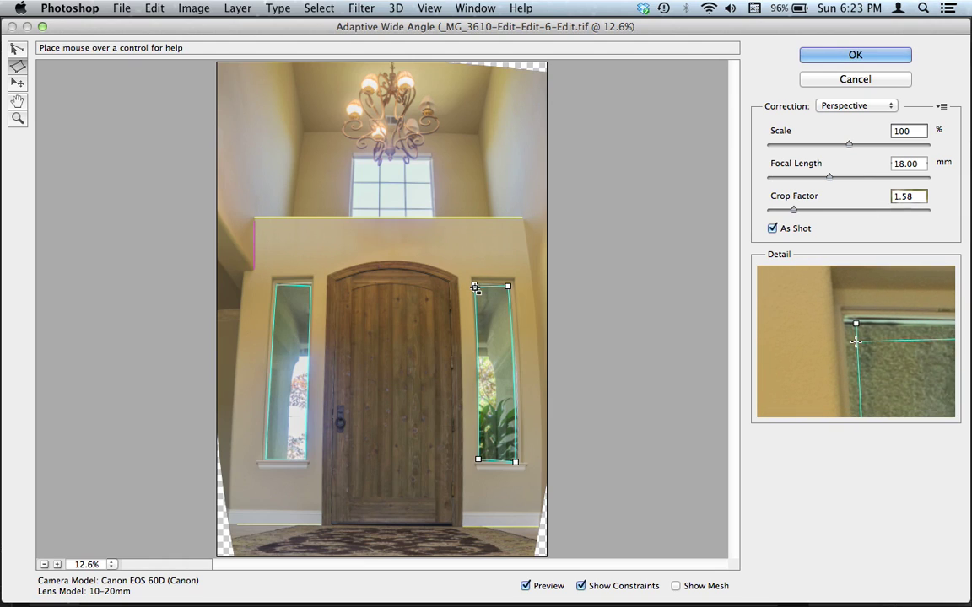
left_click(476, 286)
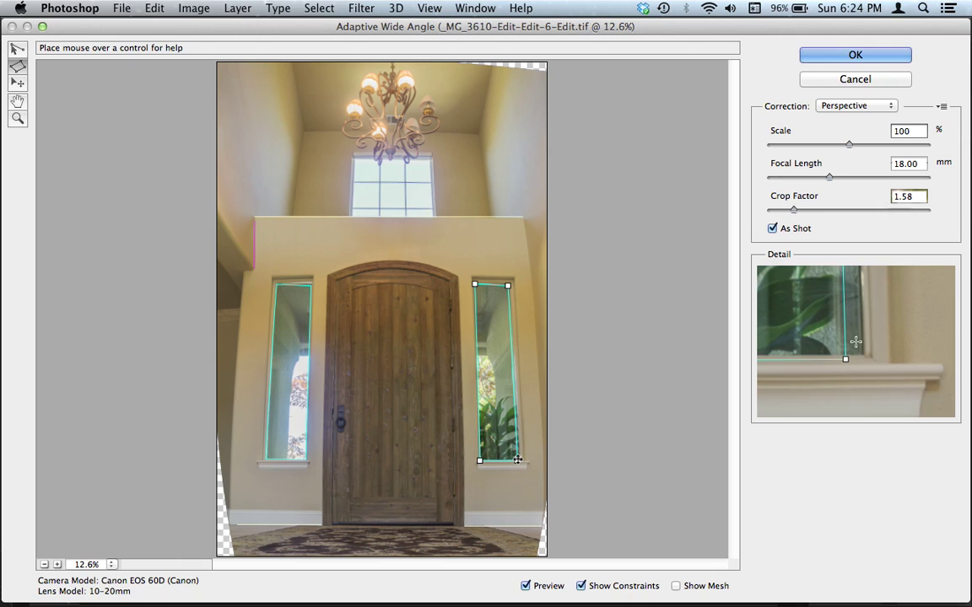
Refit the window outlines' corner handles to match the window frames
left_click_drag(516, 459, 519, 461)
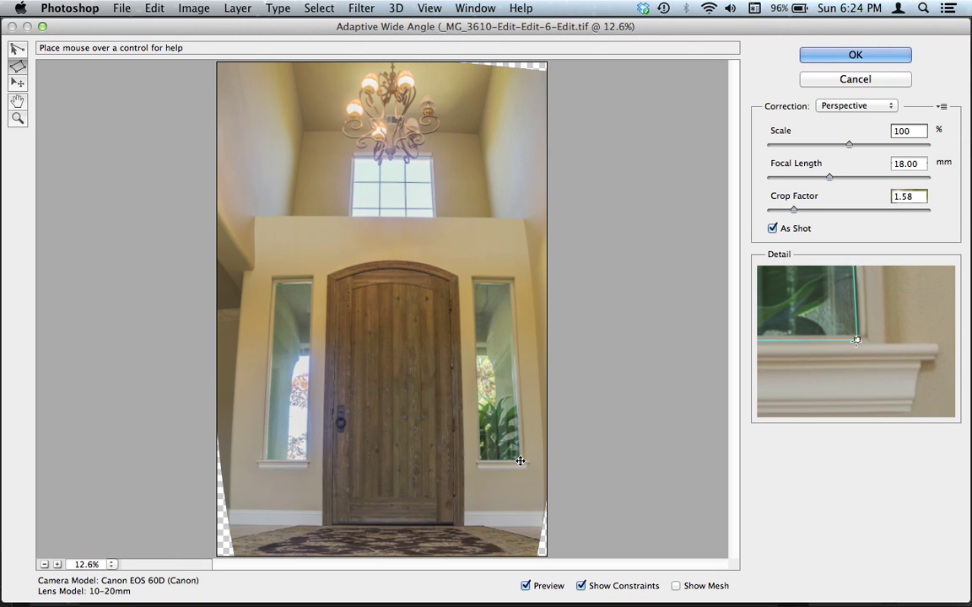
mouse_move(311, 287)
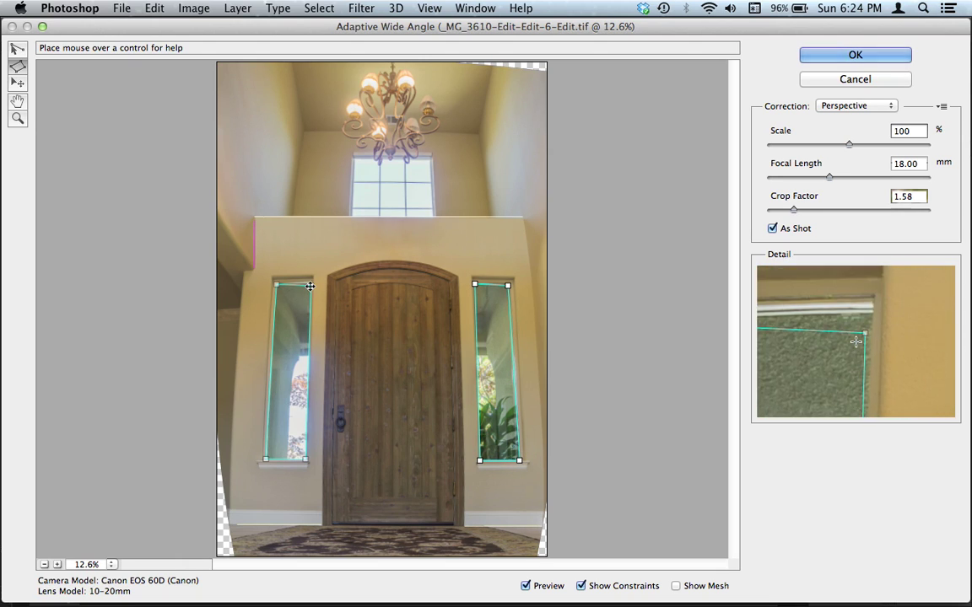
left_click_drag(310, 286, 311, 285)
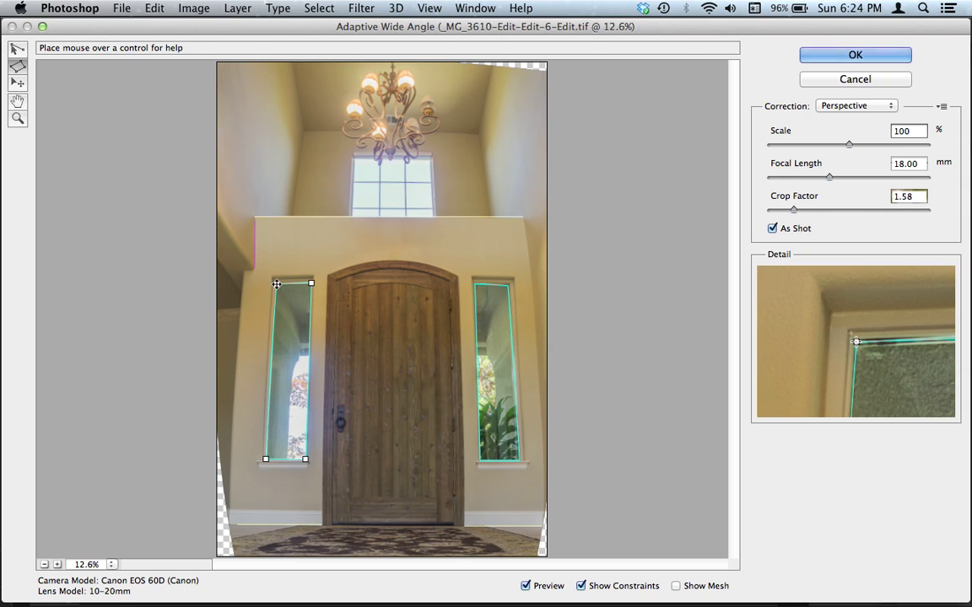
left_click_drag(277, 285, 275, 284)
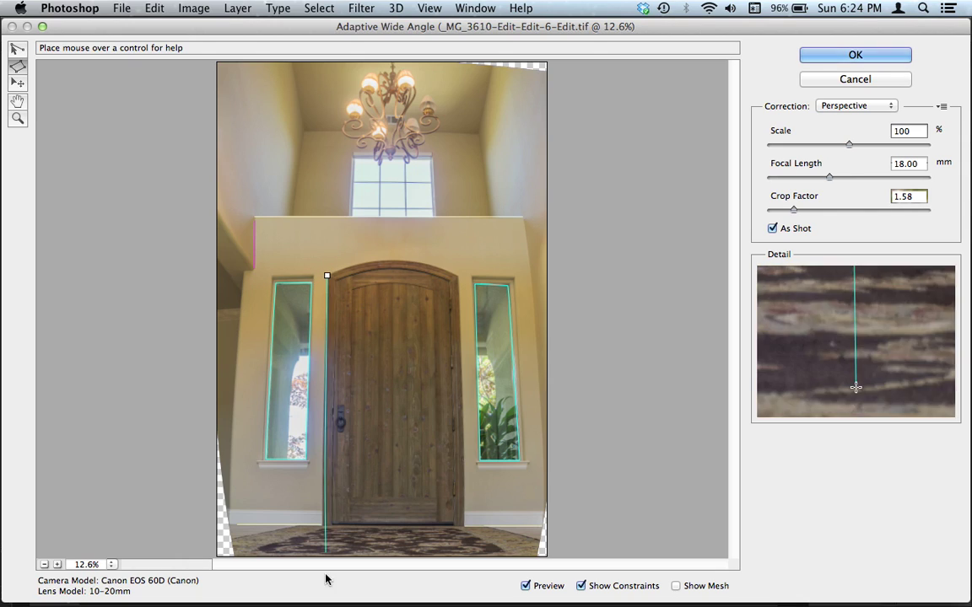
Trace a polygon constraint through the front door's four corners
left_click(321, 521)
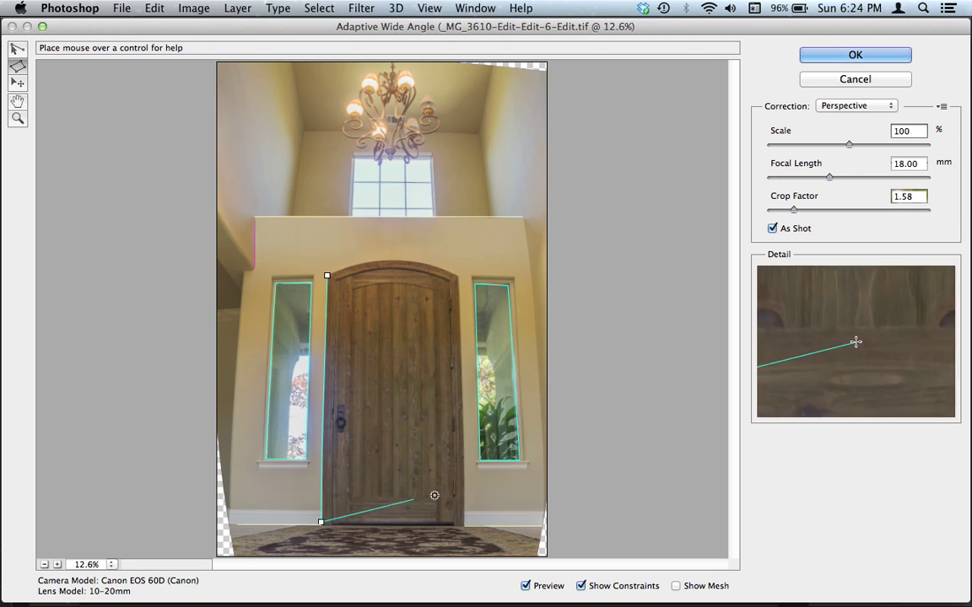
left_click(463, 525)
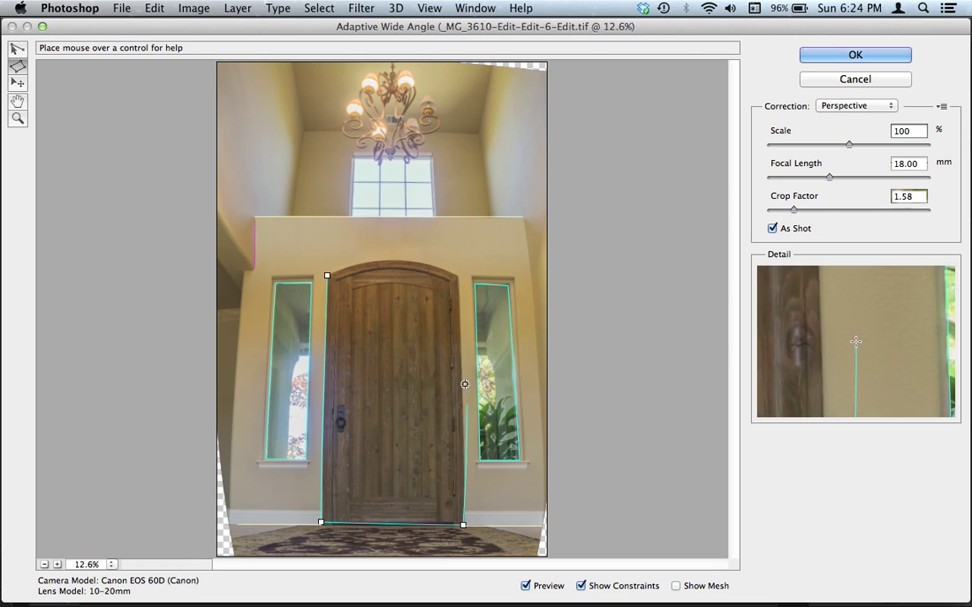
left_click(458, 280)
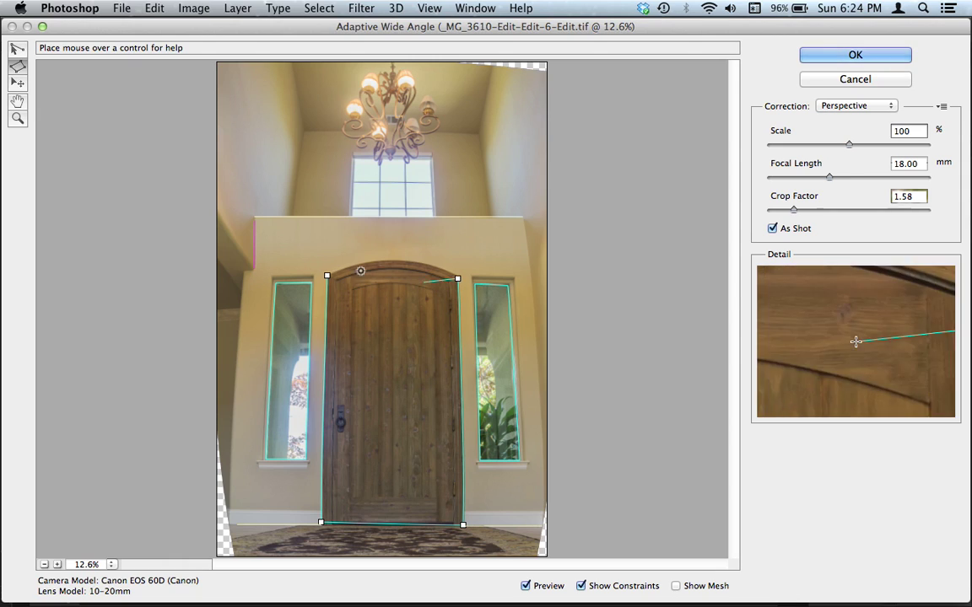
left_click(328, 277)
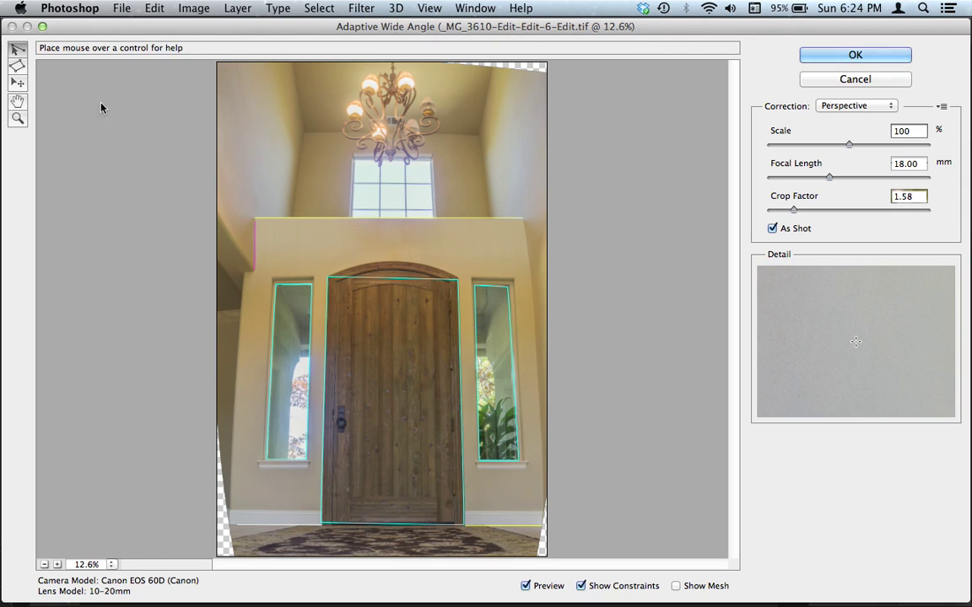
Add vertical constraints at the left and right upper wall corners, levelling the ledge end
left_click(294, 214)
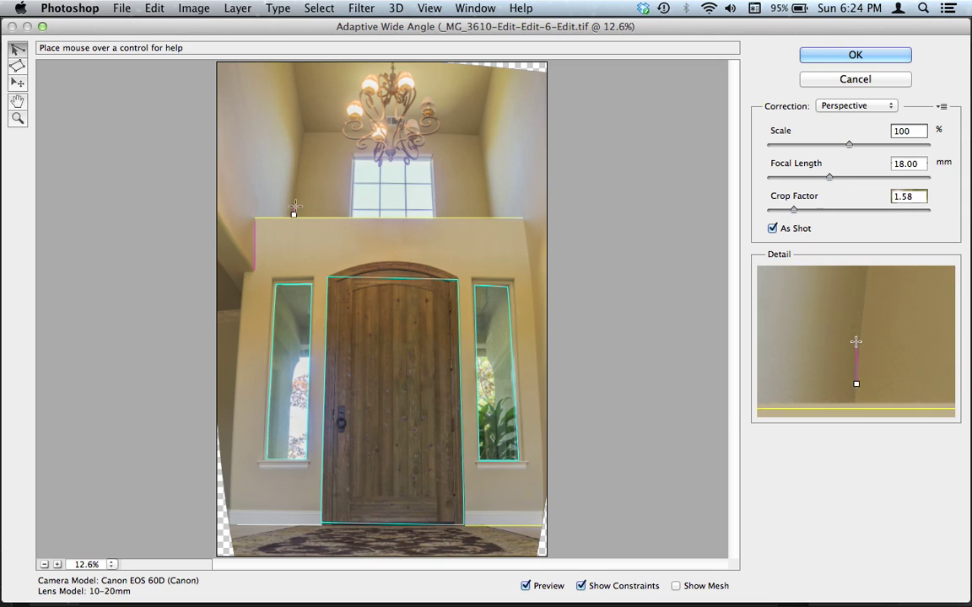
left_click(301, 137)
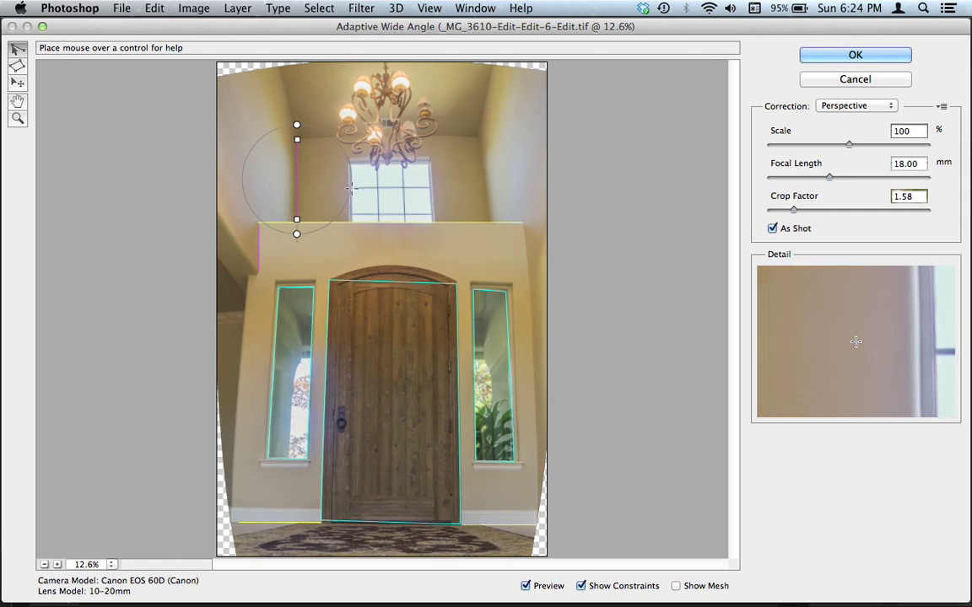
left_click(478, 138)
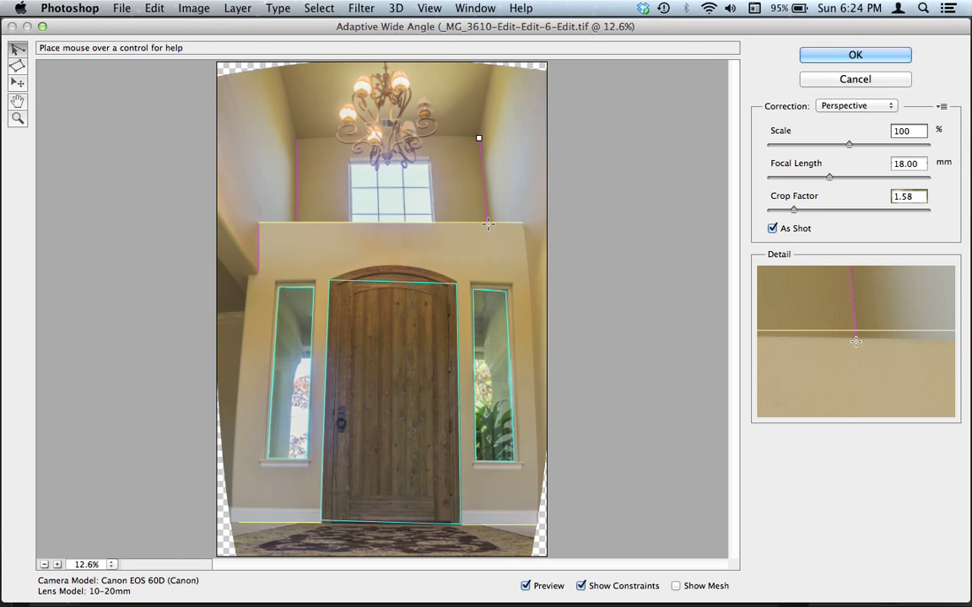
left_click(489, 223)
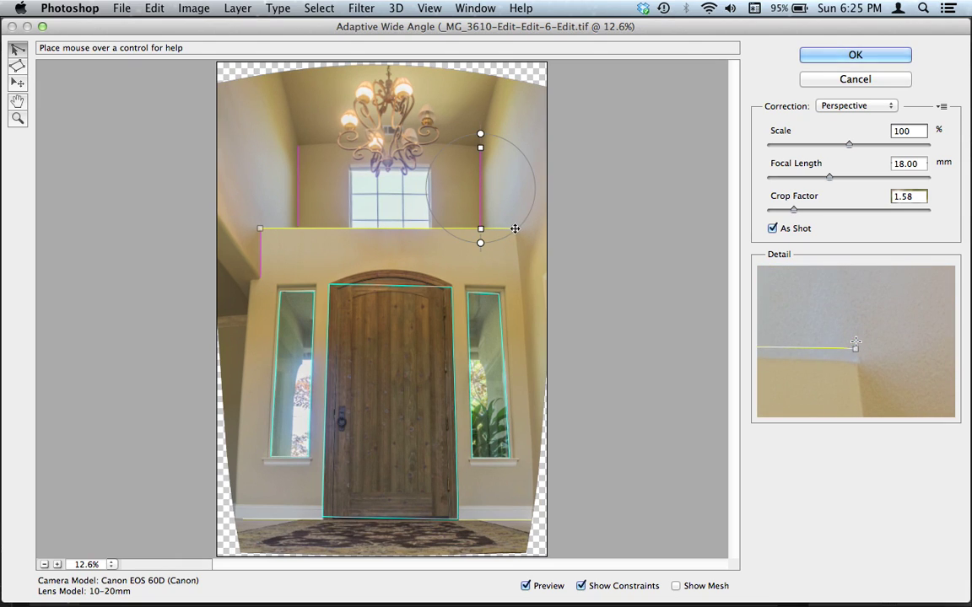
left_click_drag(515, 229, 514, 229)
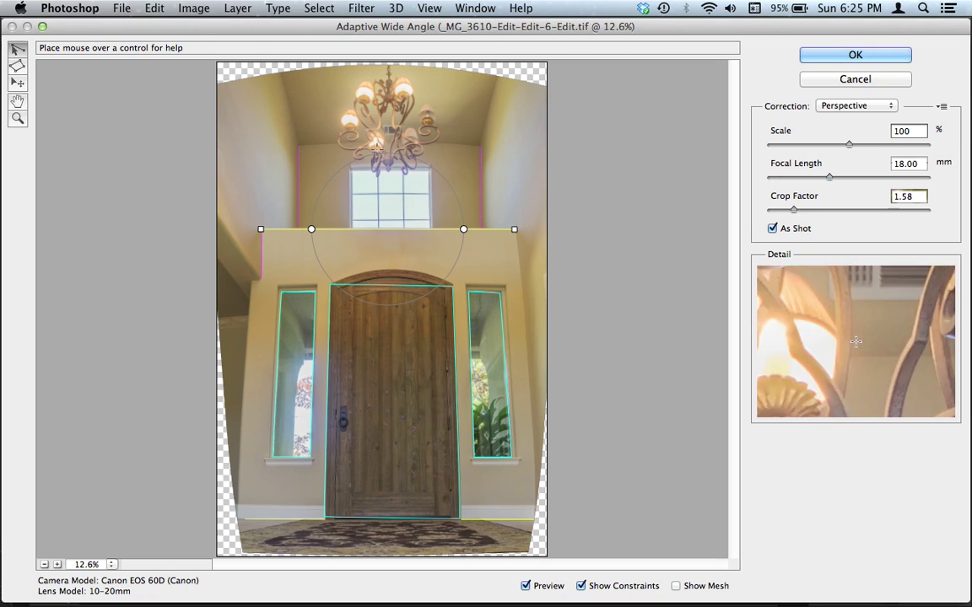
Draw a level constraint along the upper wall top below the chandelier
left_click(303, 145)
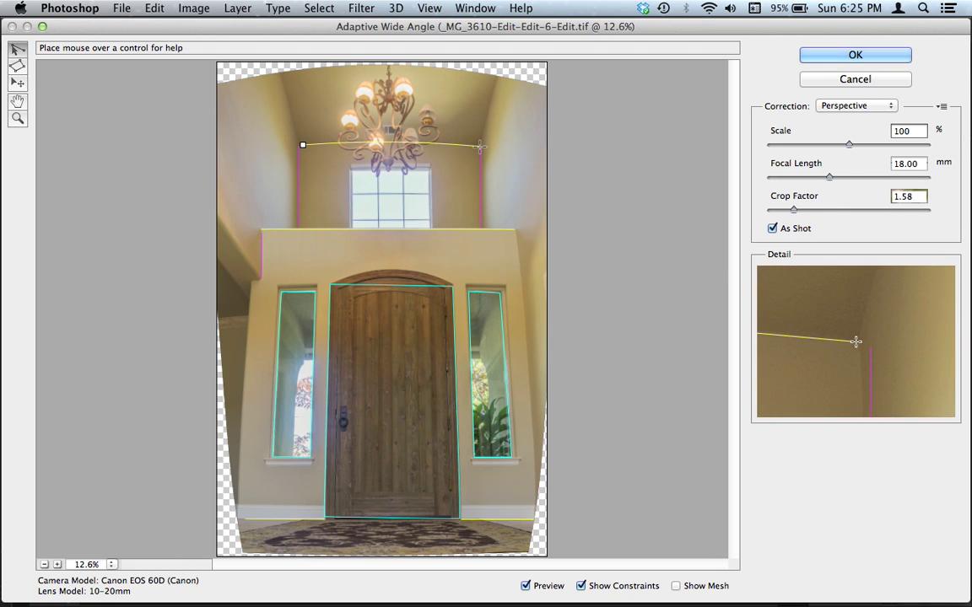
left_click(480, 146)
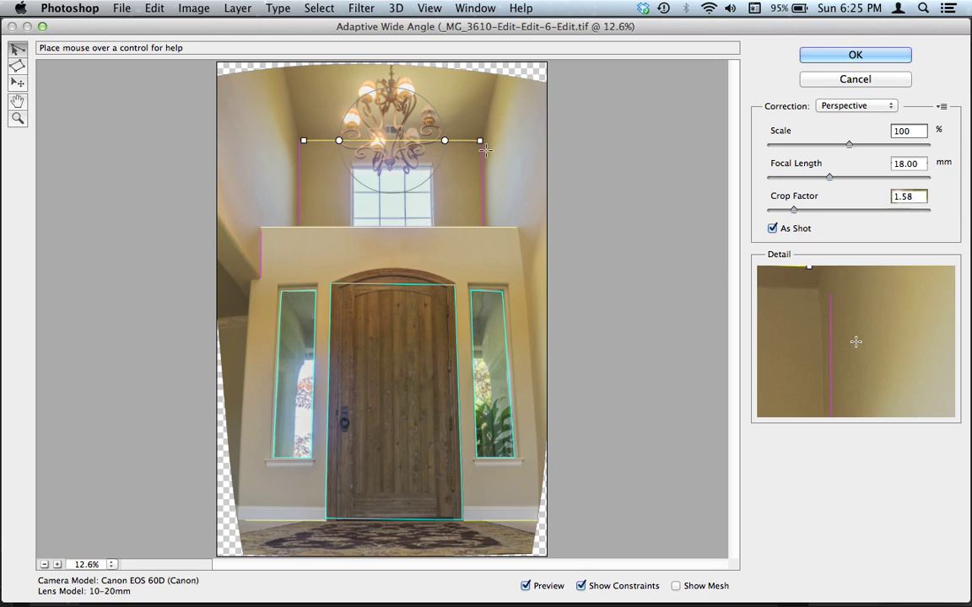
left_click_drag(480, 143, 479, 142)
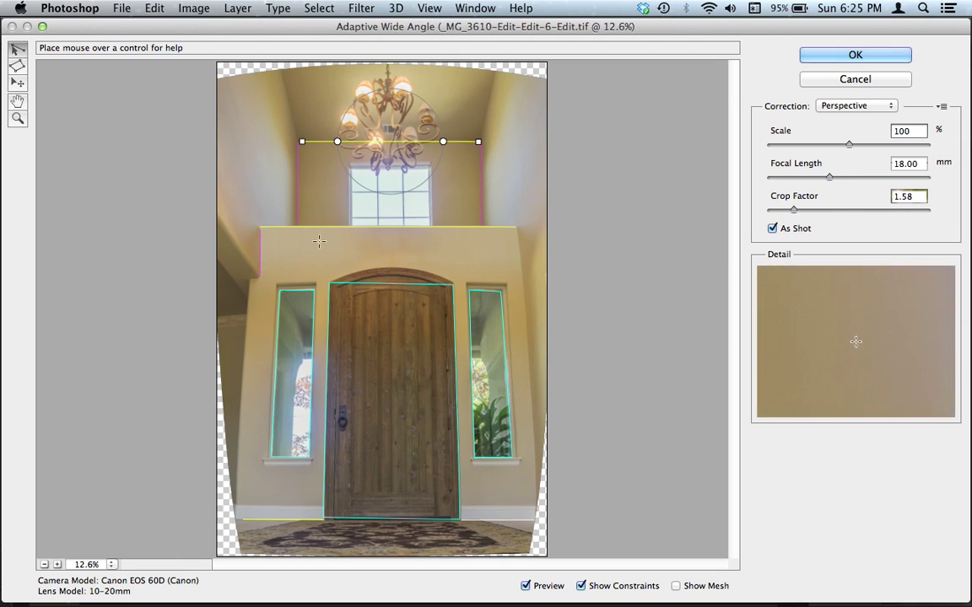
Add a vertical constraint down the lower left wall to near the floor
left_click(250, 282)
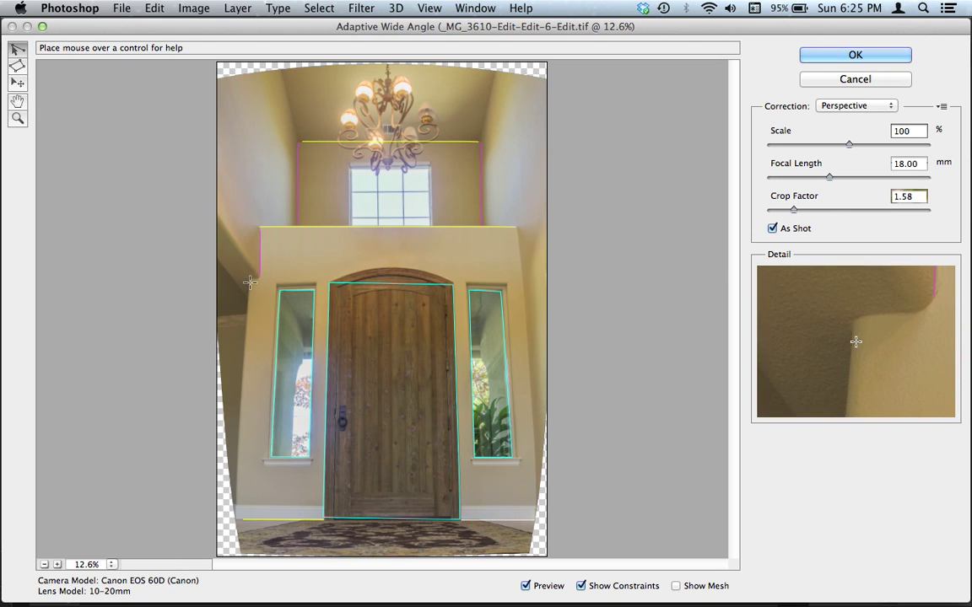
left_click(249, 282)
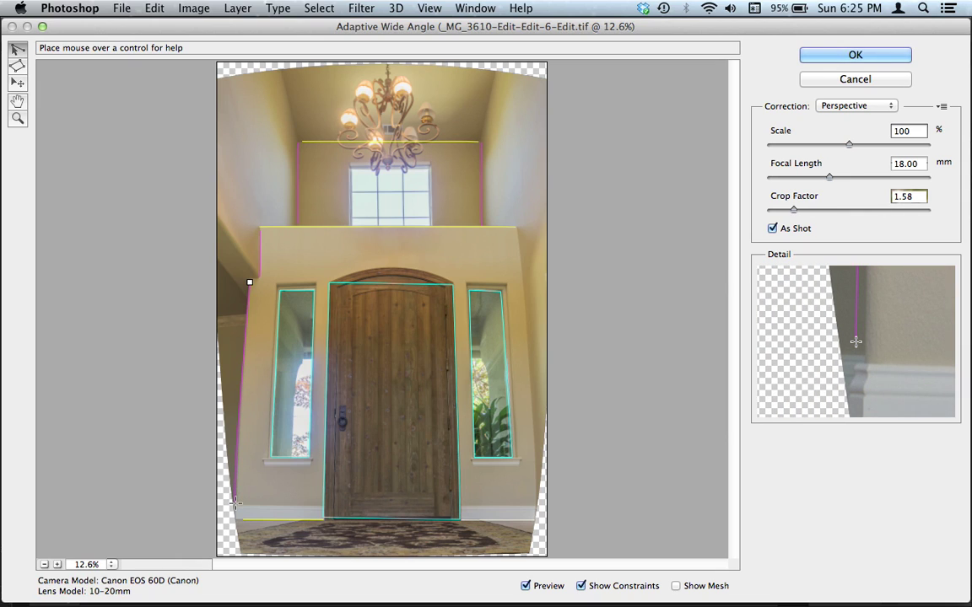
left_click(235, 503)
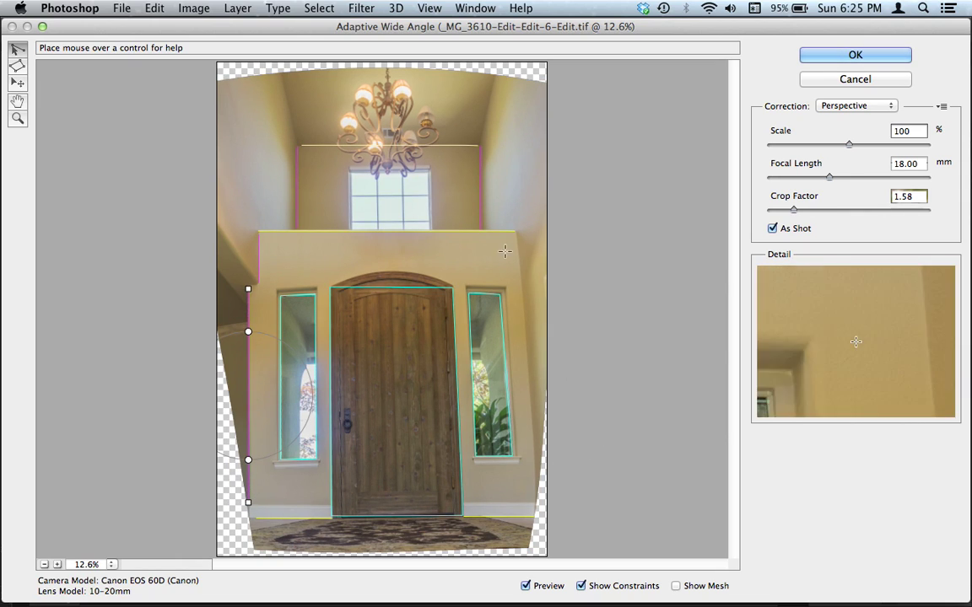
Replace a misplaced ledge line with a vertical constraint down the right wall edge
left_click(497, 245)
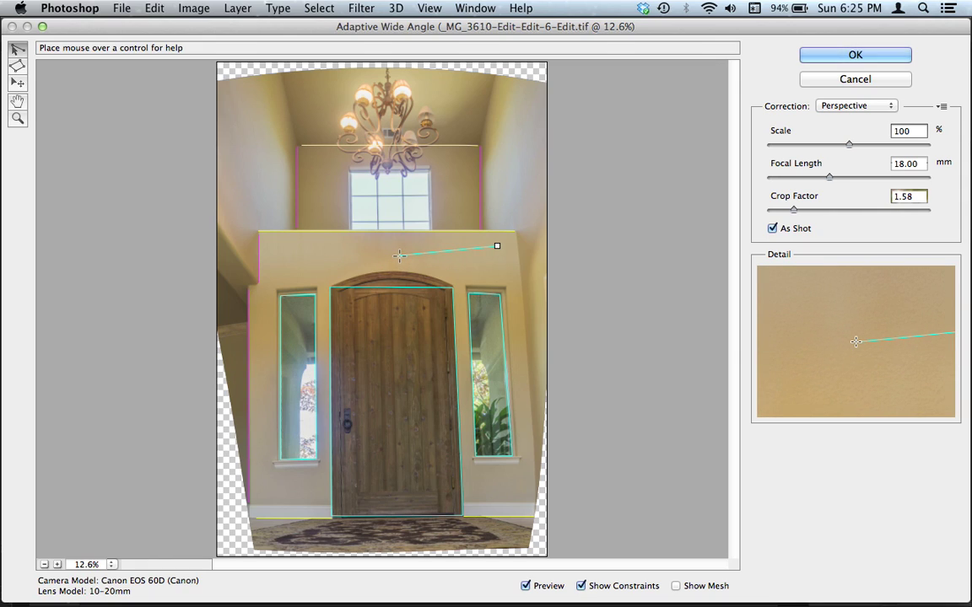
left_click(398, 255)
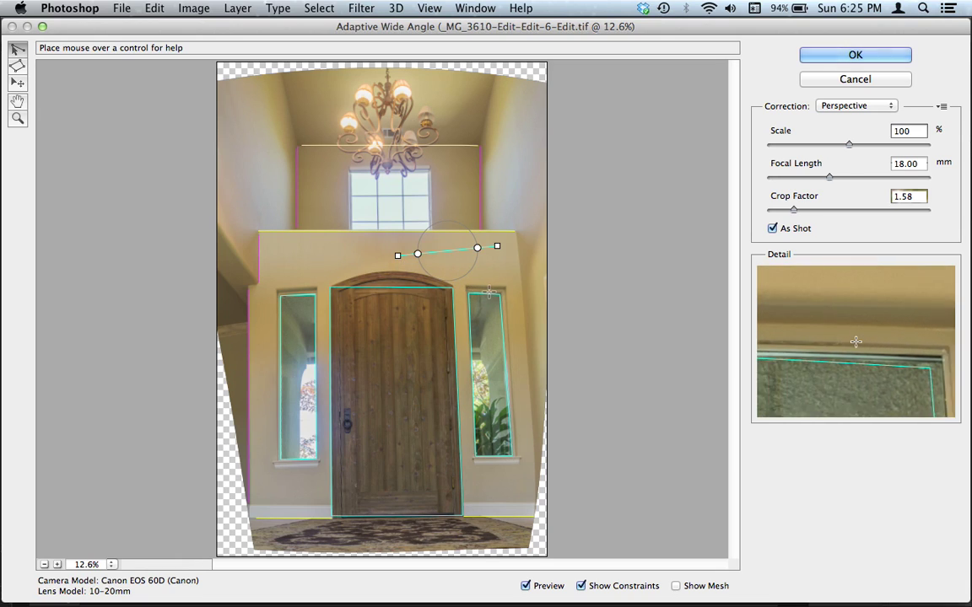
key("BackSpace")
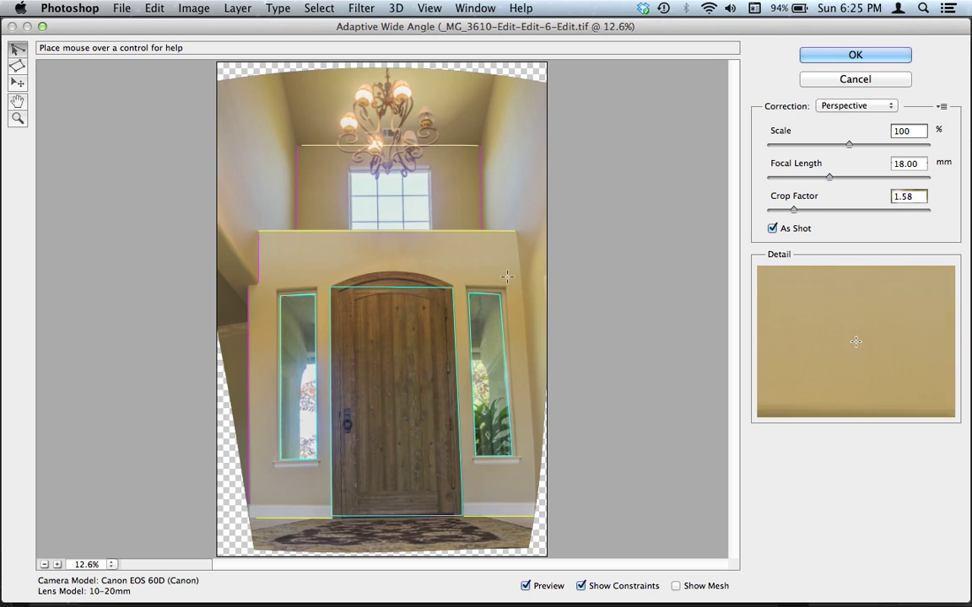
left_click(514, 235)
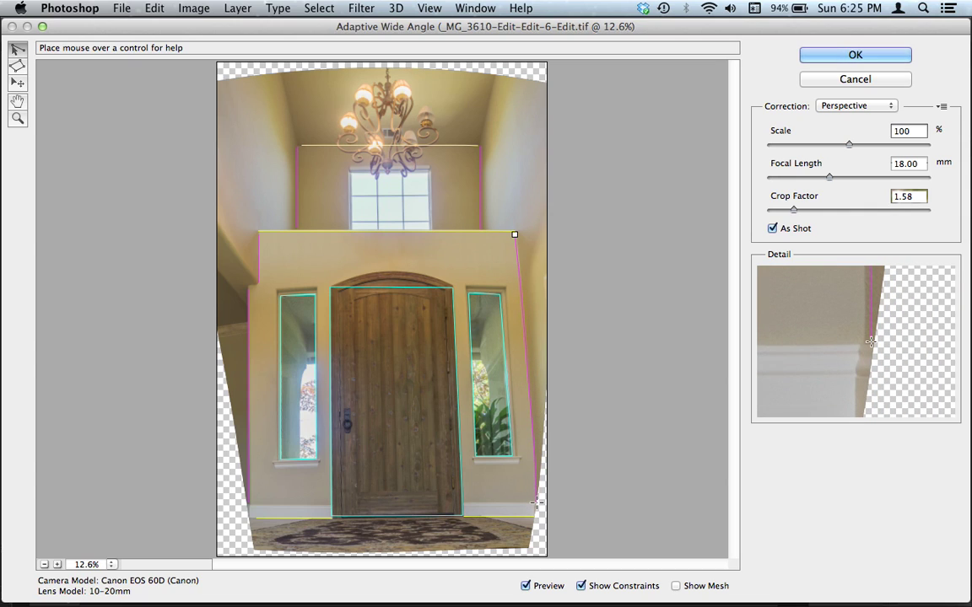
left_click(533, 502)
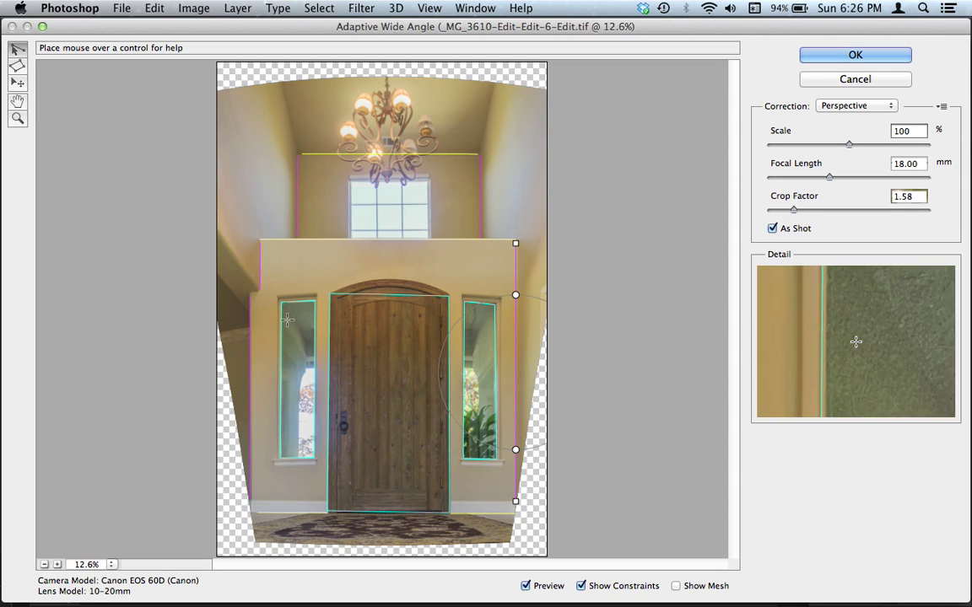
Draw level constraints along the tops of the left and right side windows
left_click(279, 295)
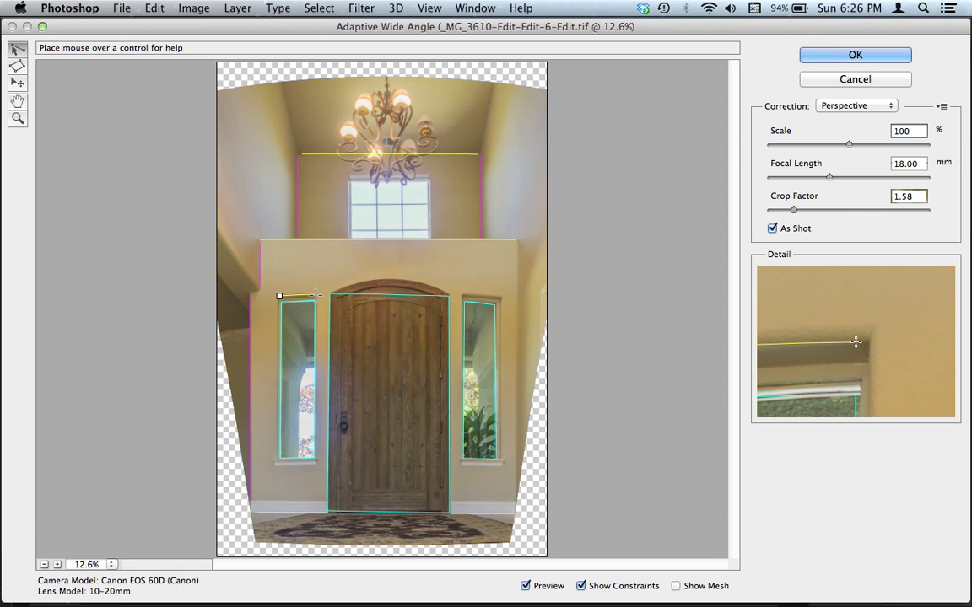
left_click(317, 294)
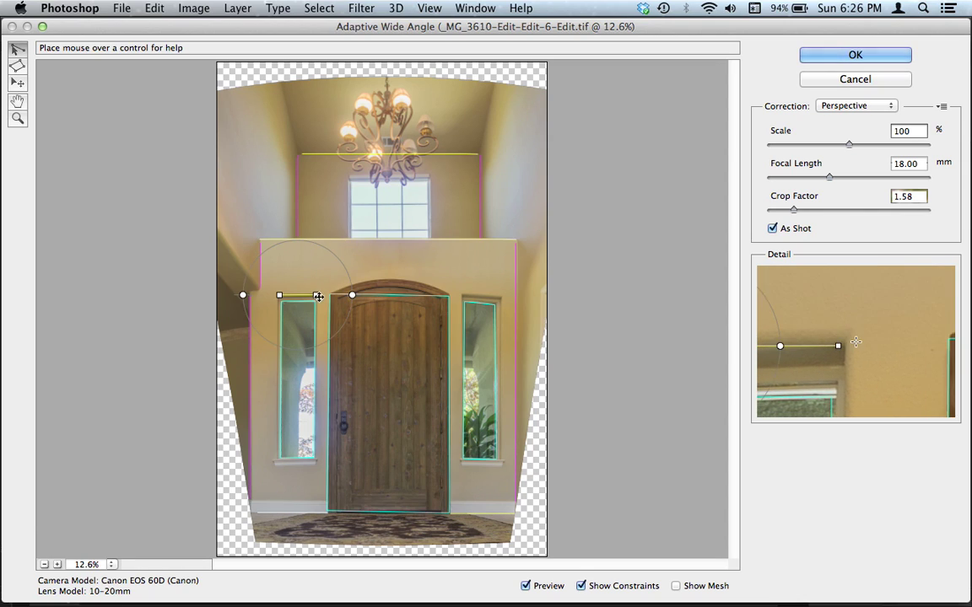
left_click(499, 299)
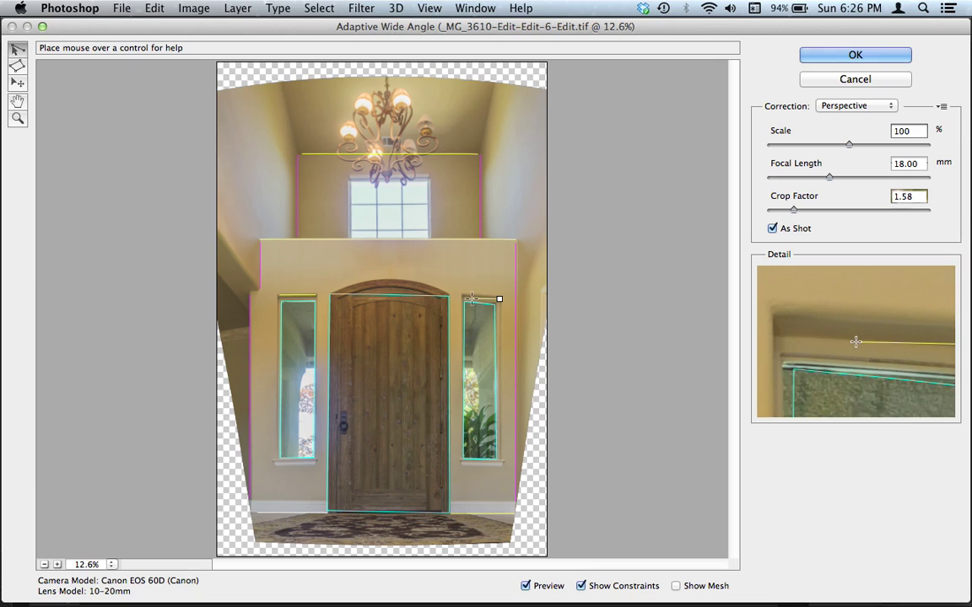
left_click(463, 296)
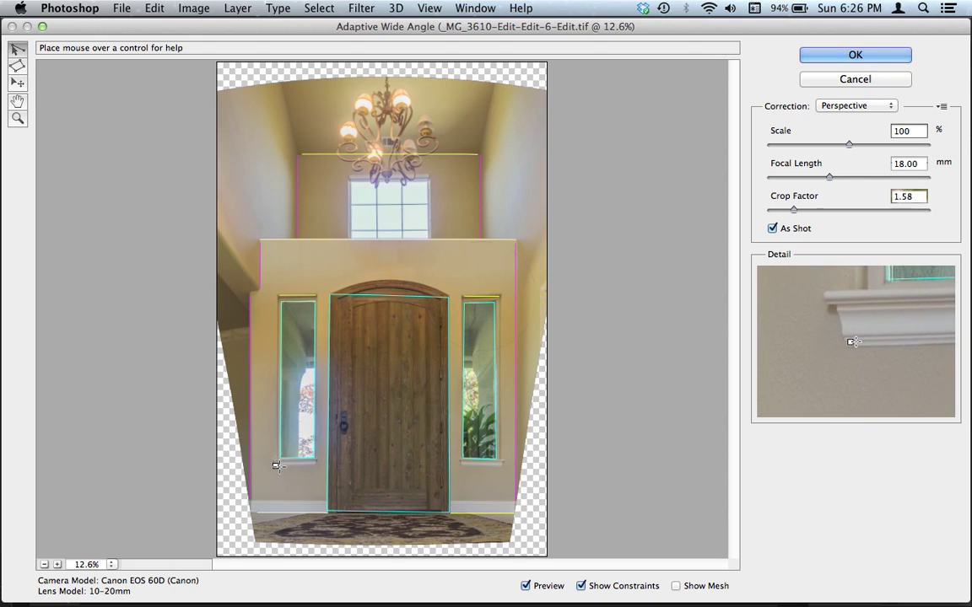
Level both window sills, then select the floor and door constraints near the door's base
left_click(275, 466)
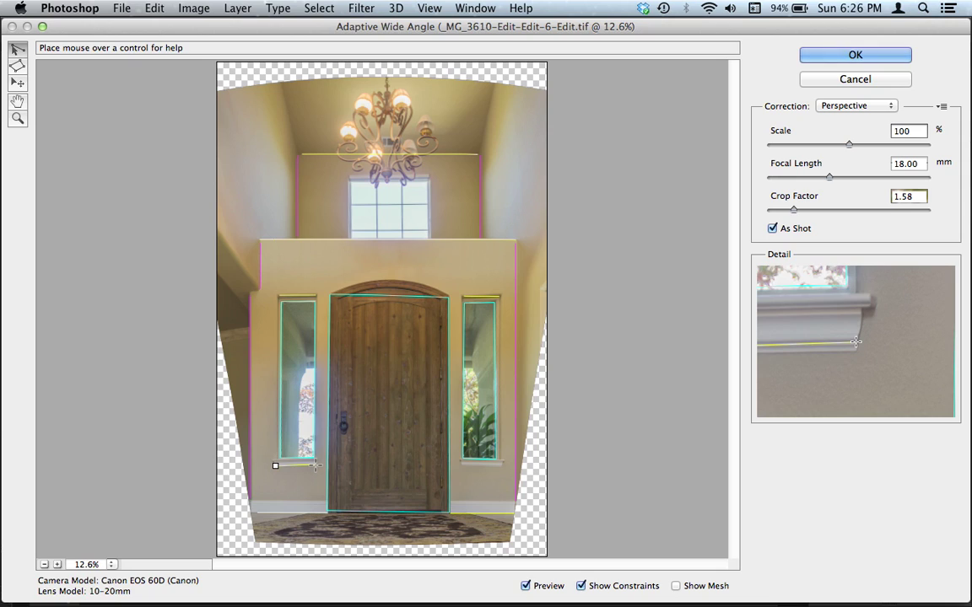
left_click(315, 465)
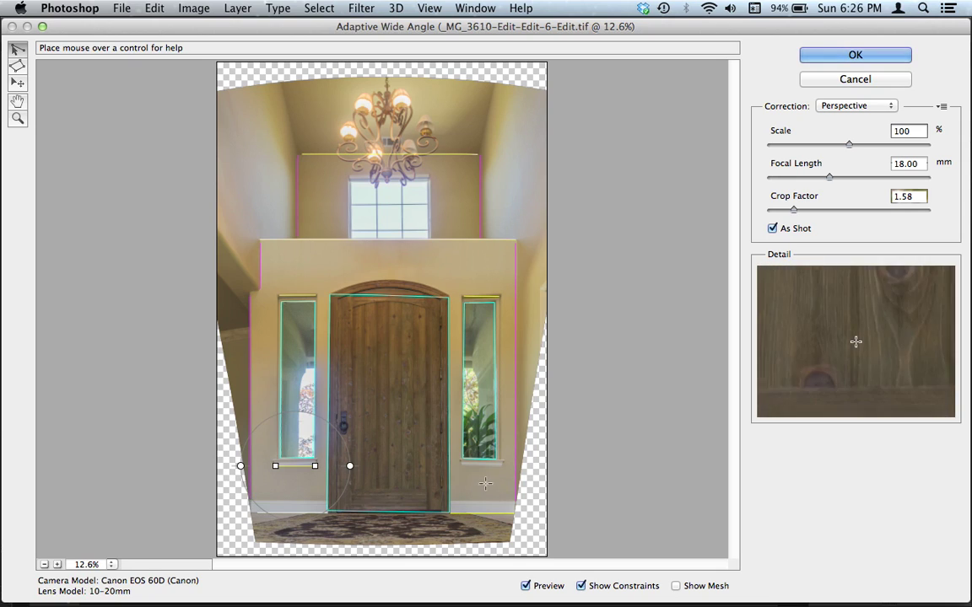
left_click(498, 466)
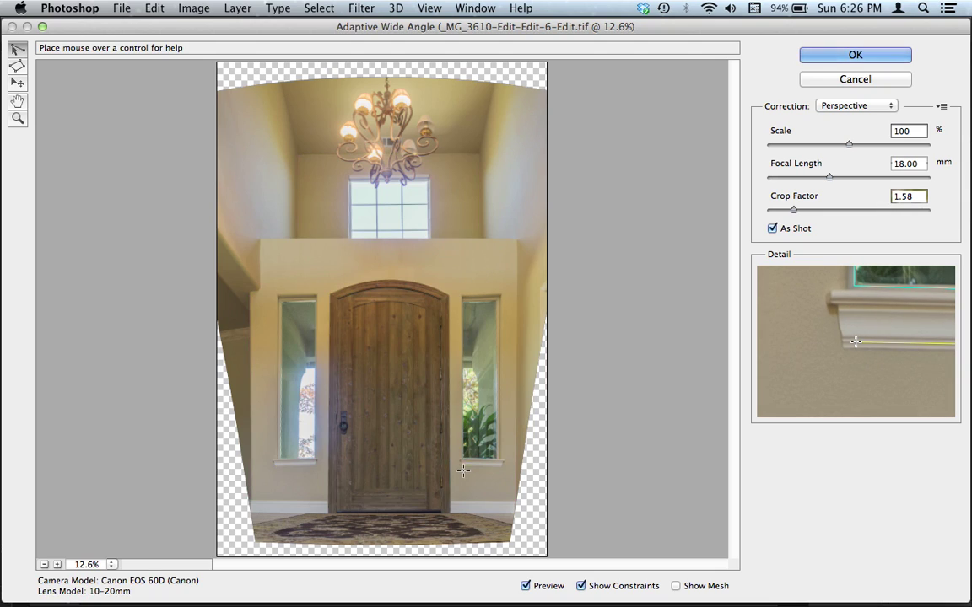
left_click(462, 466)
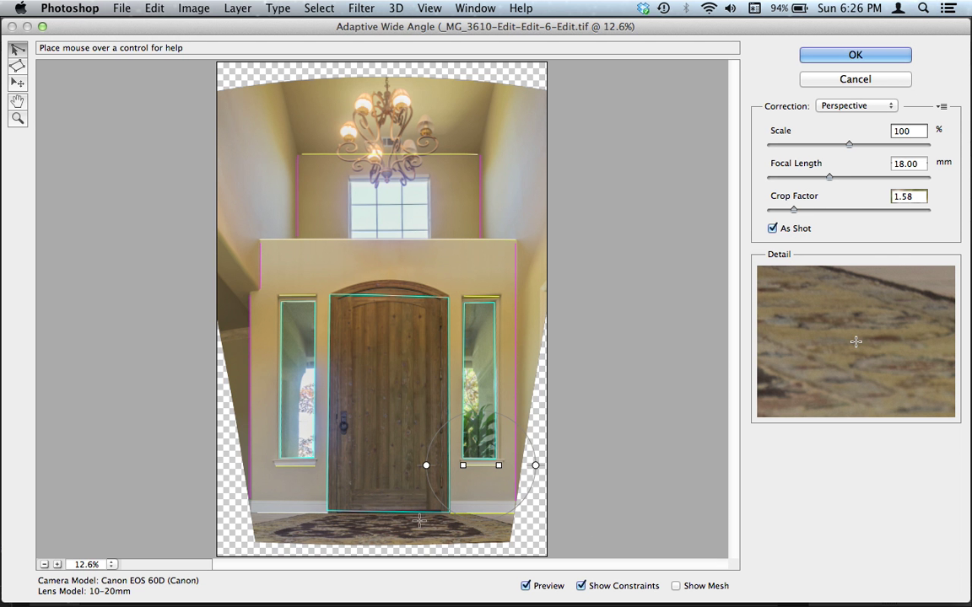
left_click(327, 512)
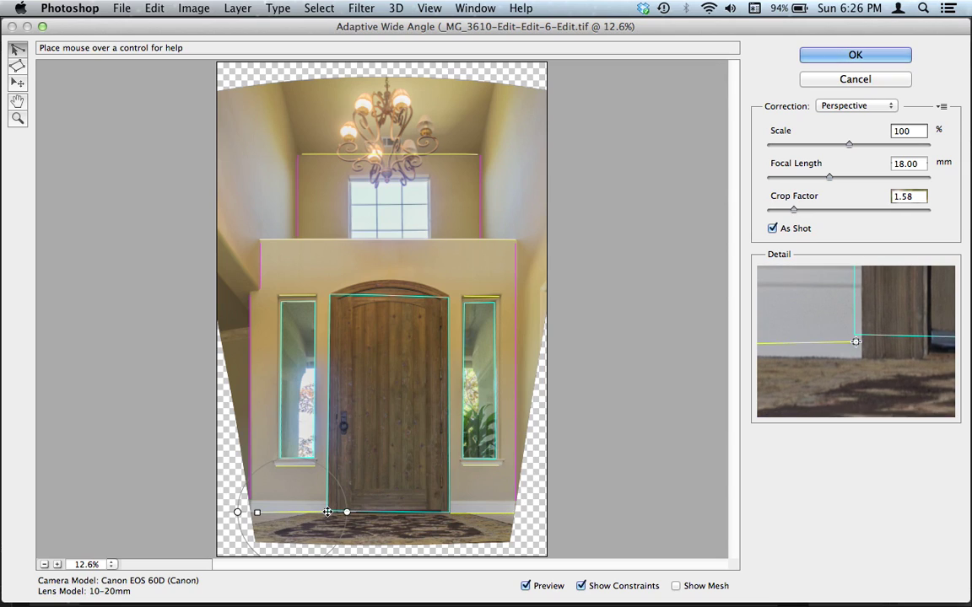
left_click(329, 510)
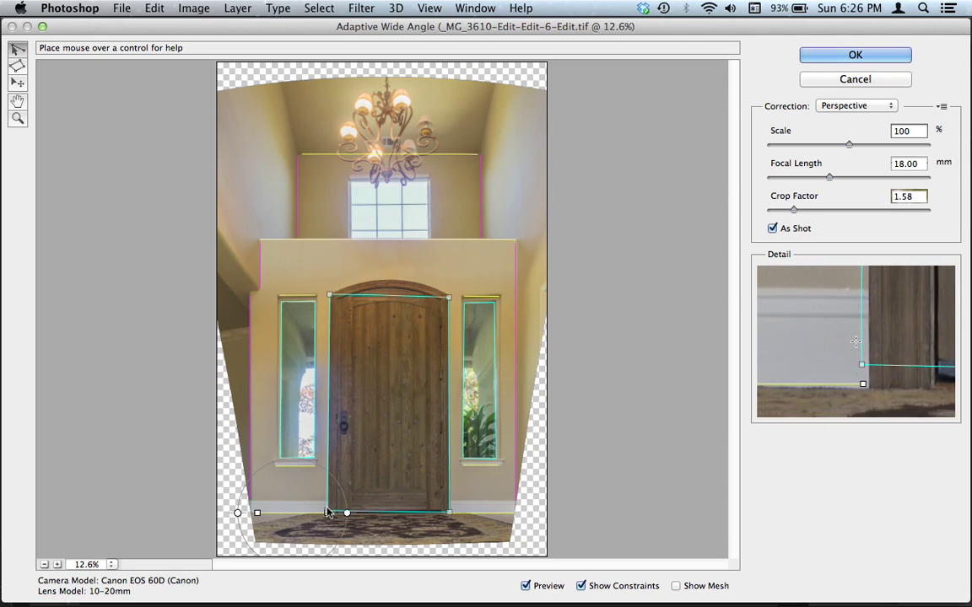
Refit the door polygon's bottom-left and top-right corners to the door frame
key("y")
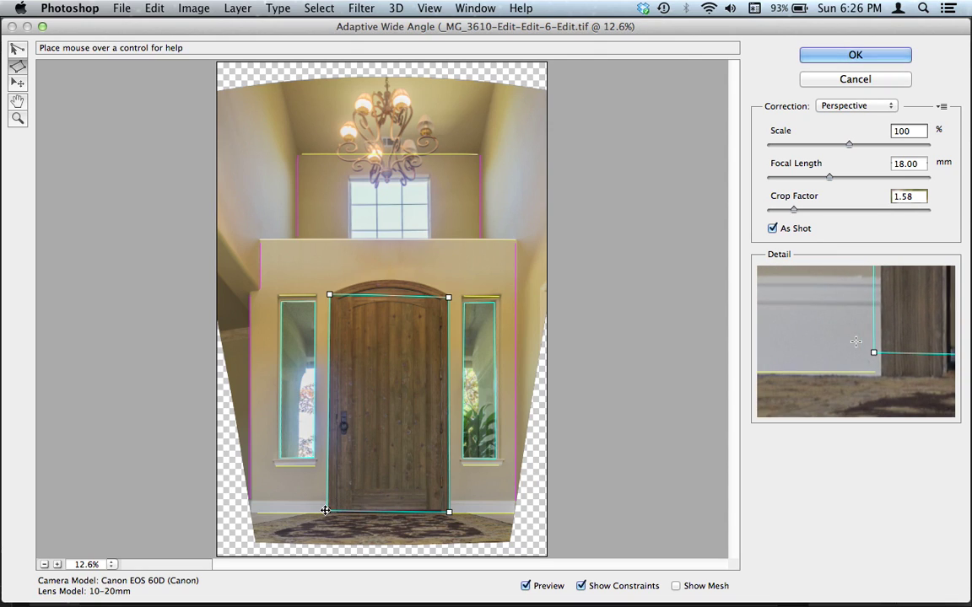
left_click_drag(329, 512, 329, 514)
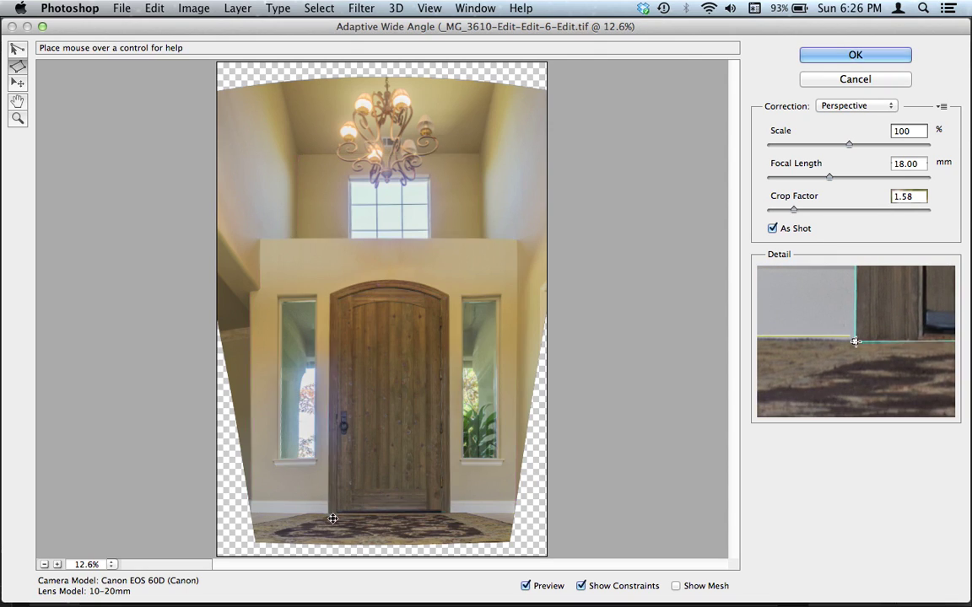
left_click(330, 516)
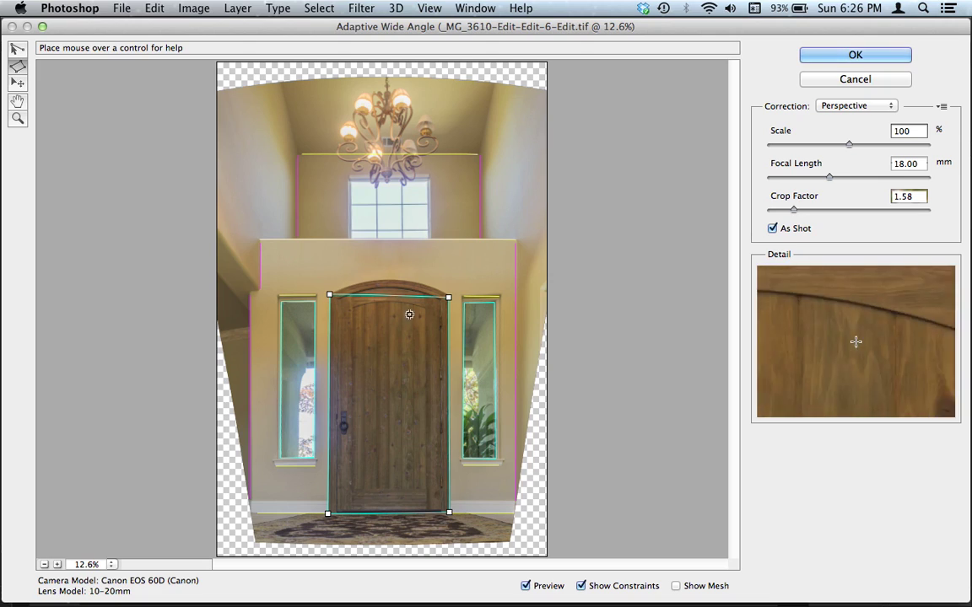
left_click_drag(449, 299, 449, 296)
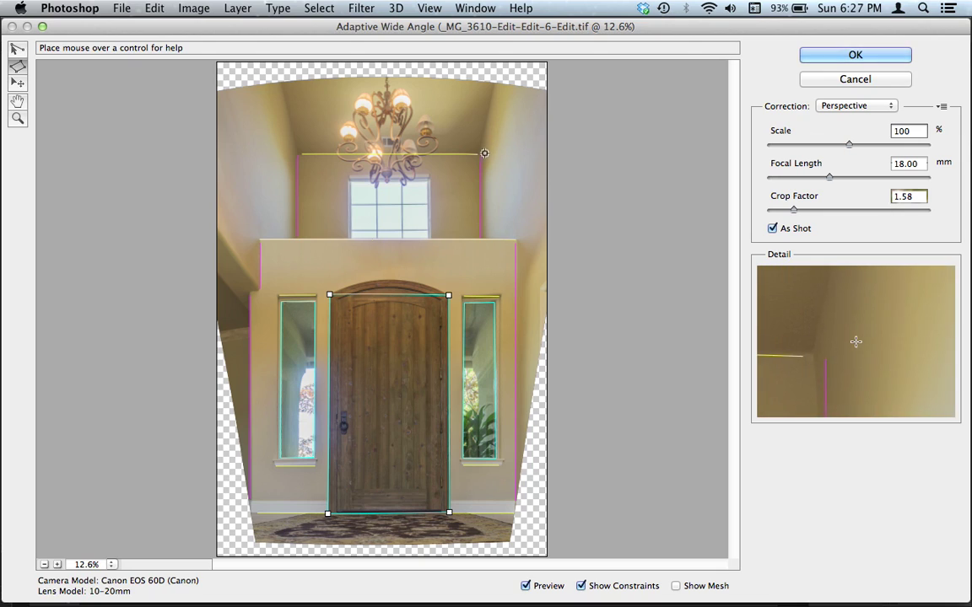
left_click(17, 48)
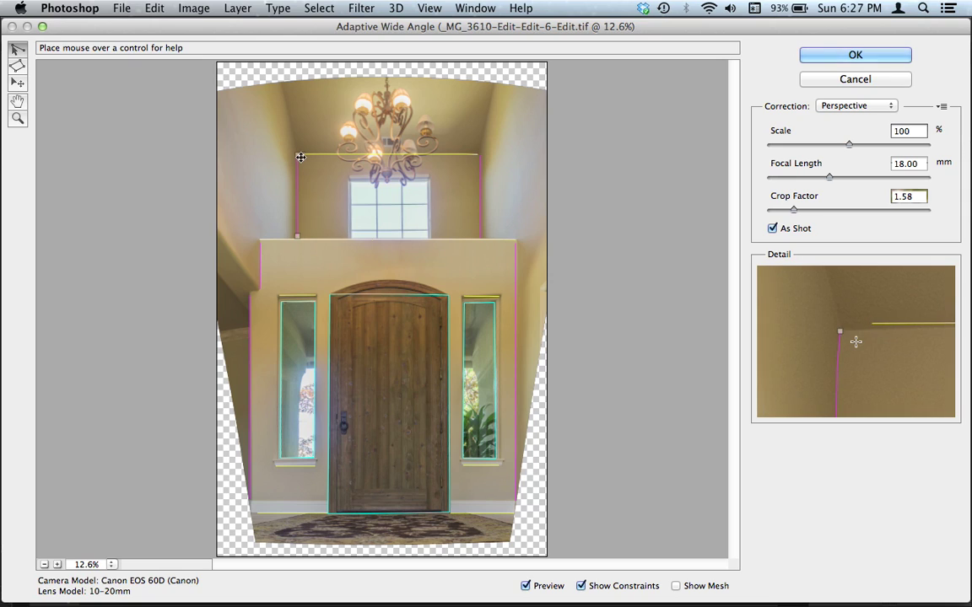
Extend the left wall constraint up to the ceiling and add a vertical constraint along the right upper wall
left_click_drag(297, 151, 284, 85)
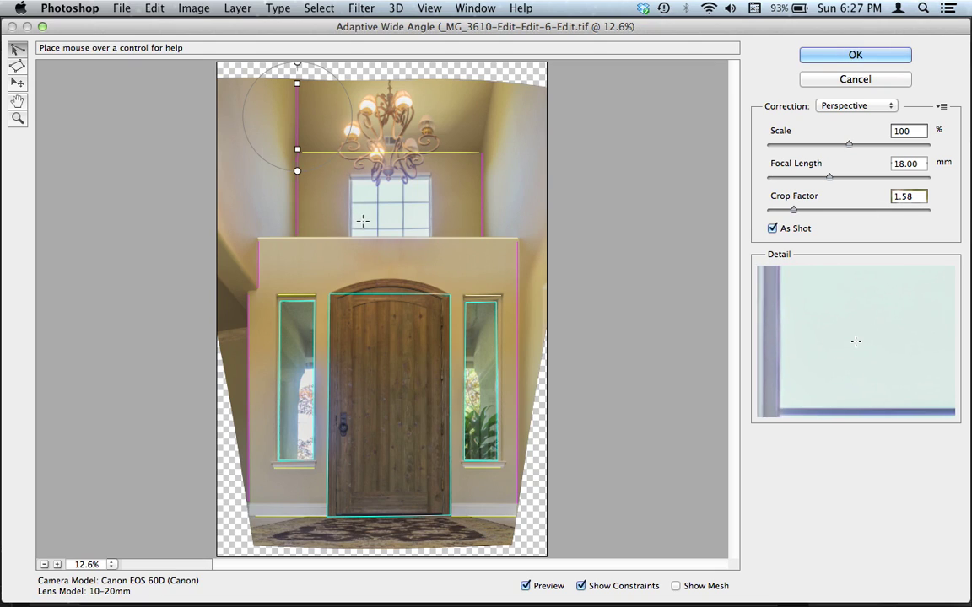
left_click(481, 149)
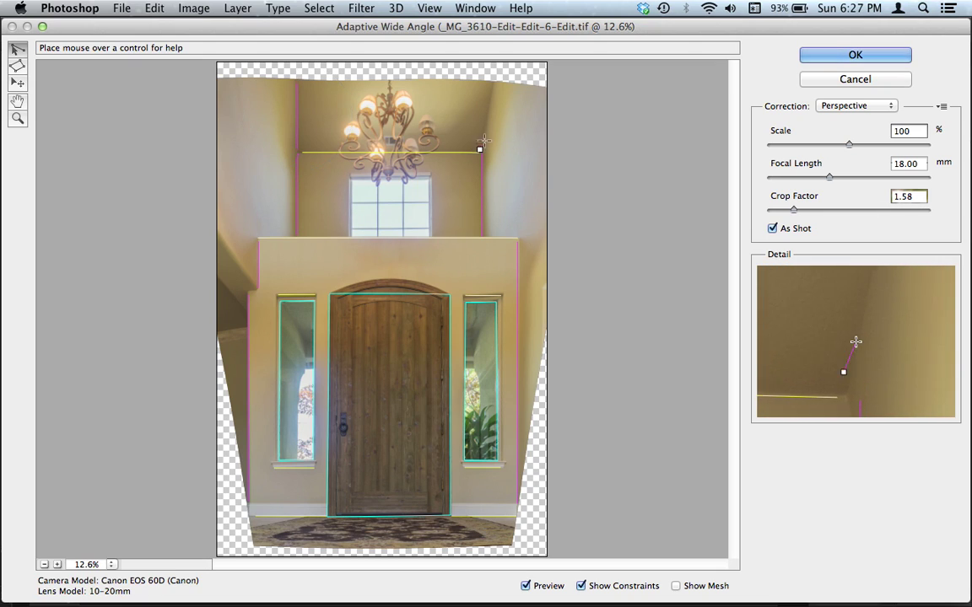
left_click(493, 82)
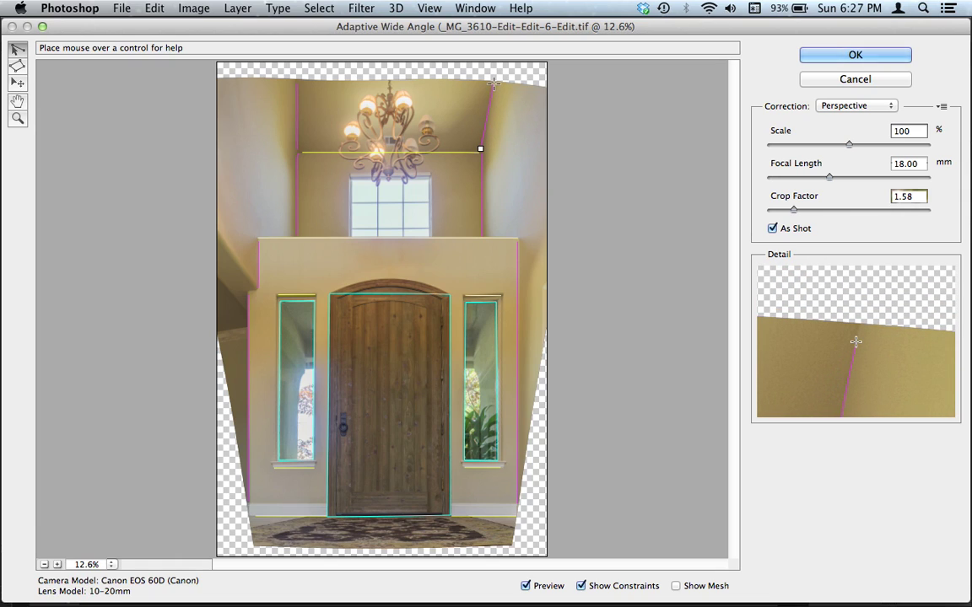
left_click(493, 83)
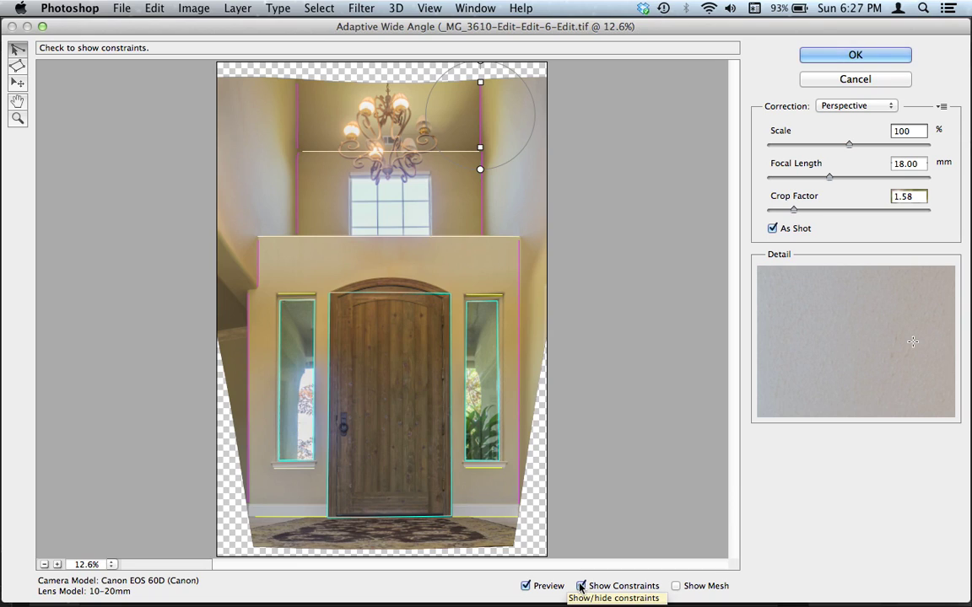
Make the line below the chandelier horizontal and redraw the left upper-wall line as a vertical constraint
left_click(580, 586)
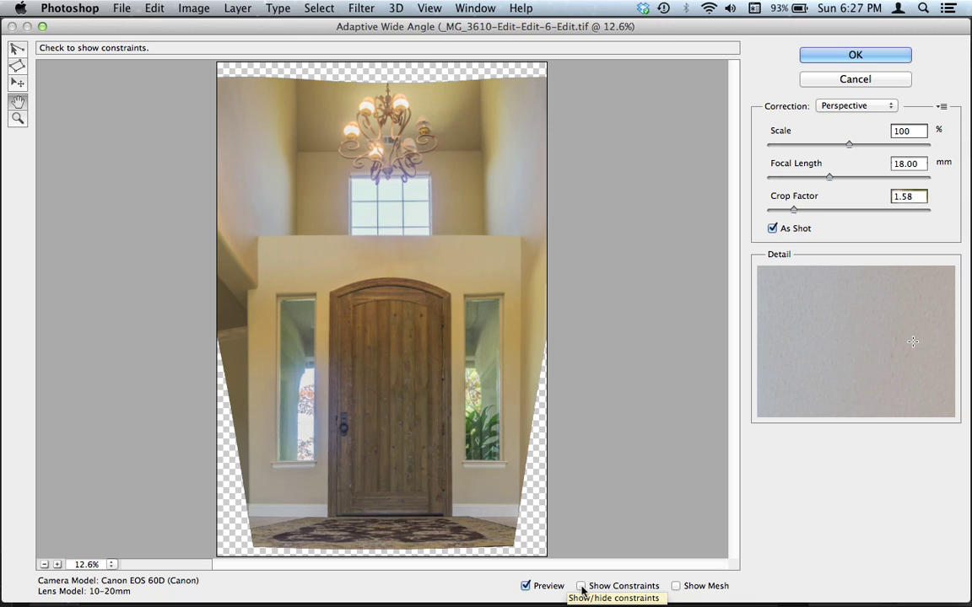
left_click(580, 587)
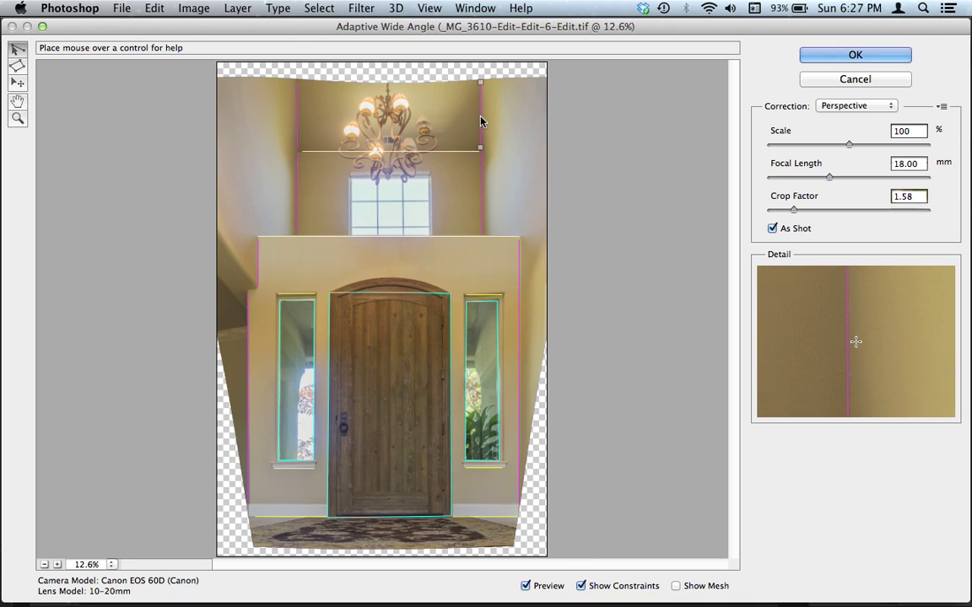
left_click(344, 159, "shift")
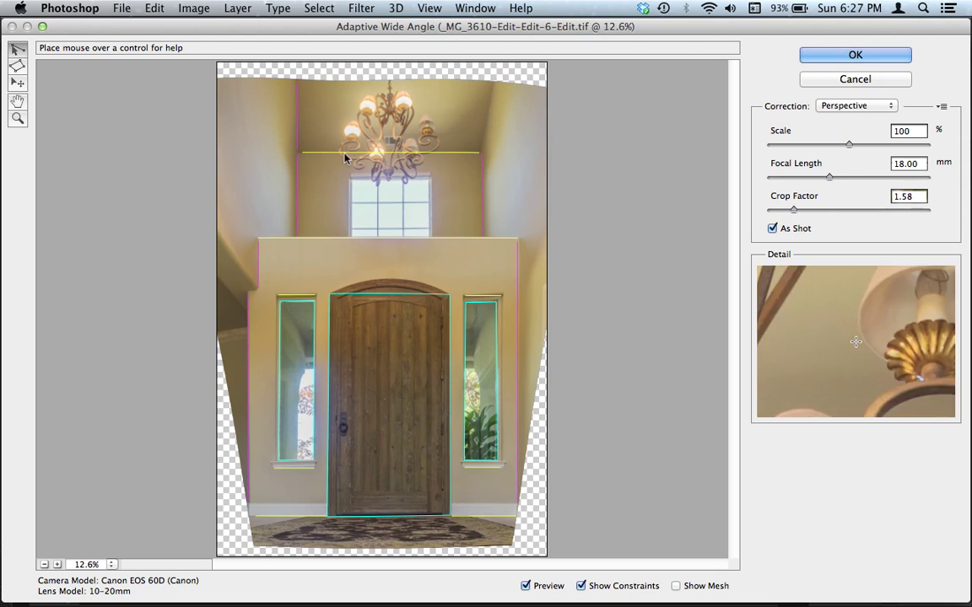
left_click_drag(297, 64, 297, 170)
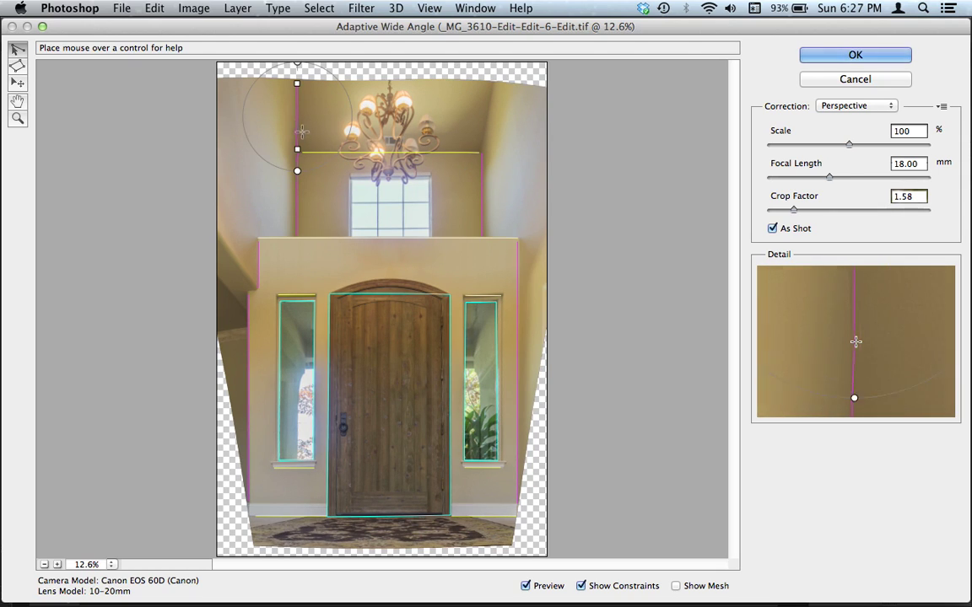
left_click(297, 128, "shift")
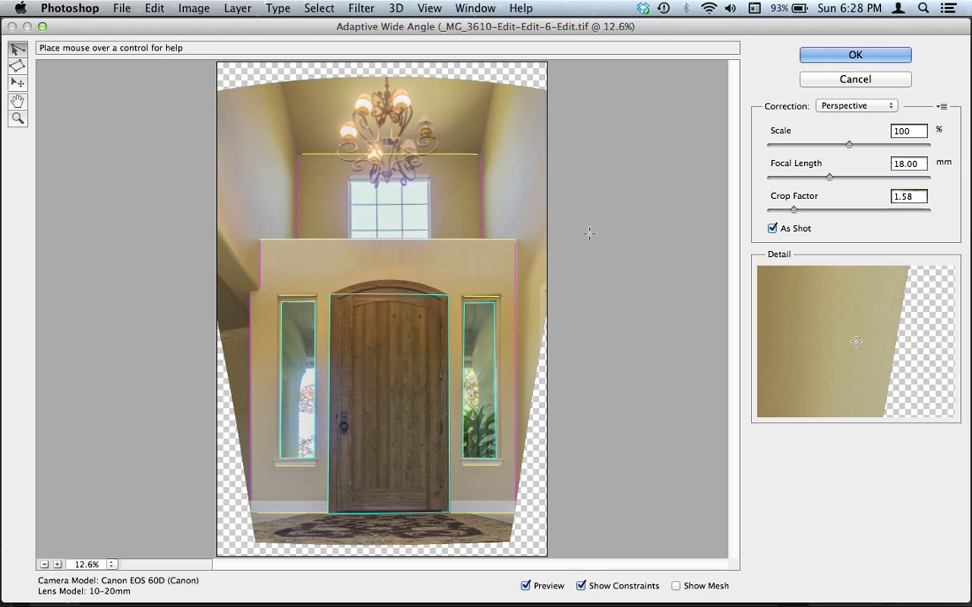
Apply the Adaptive Wide Angle correction, then crop slightly down from the top edge
left_click(856, 55)
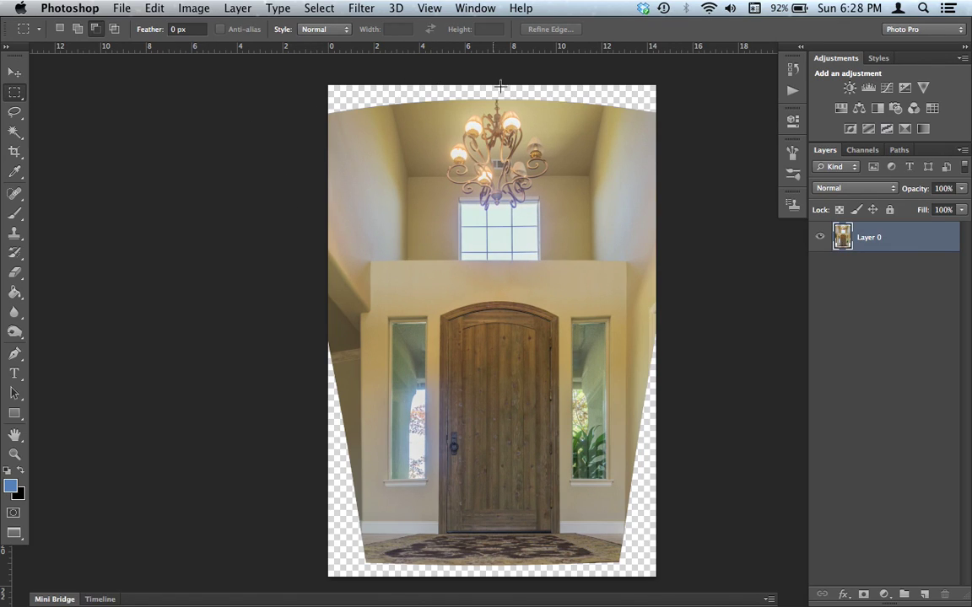
left_click(14, 151)
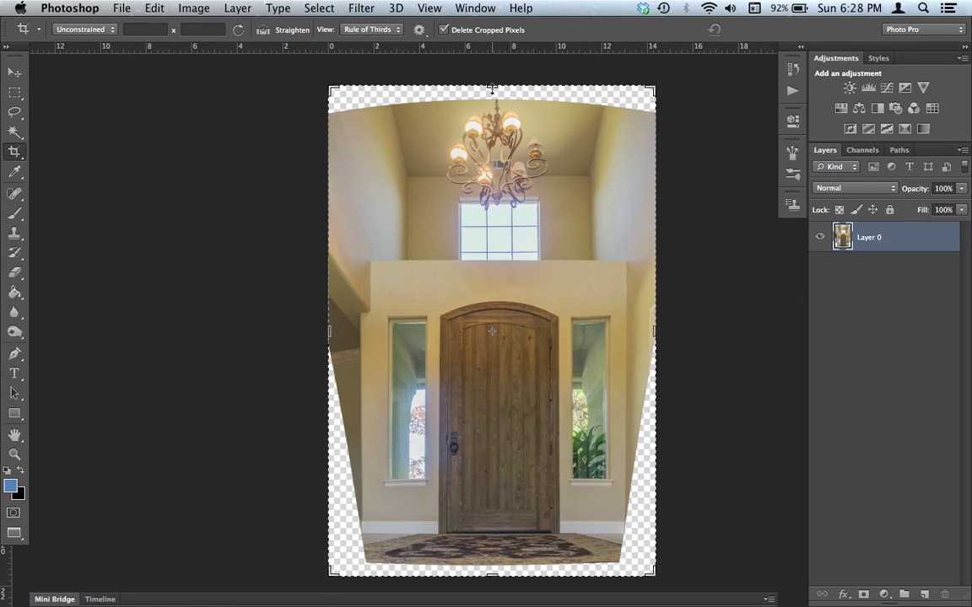
left_click_drag(492, 88, 495, 89)
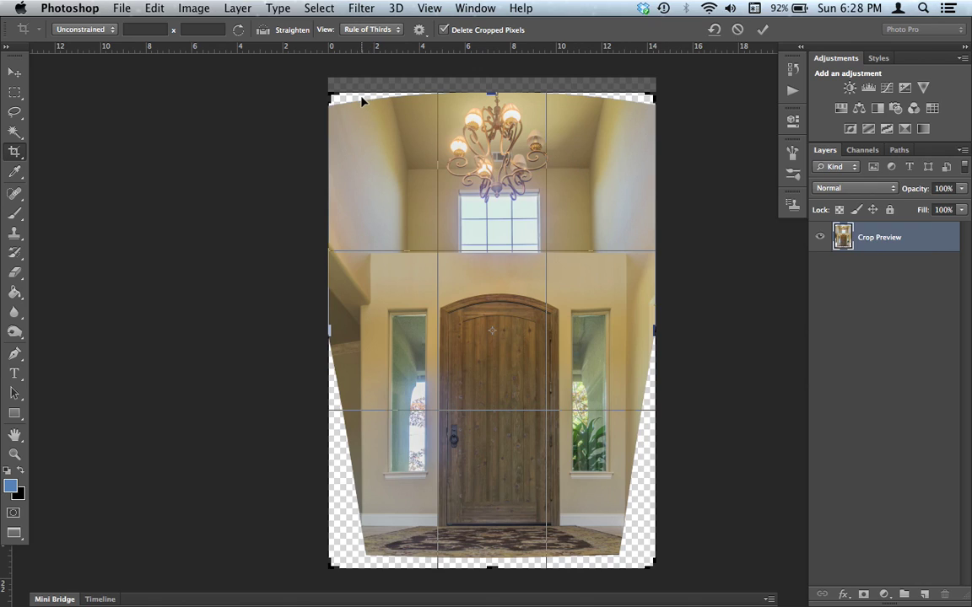
key("Return")
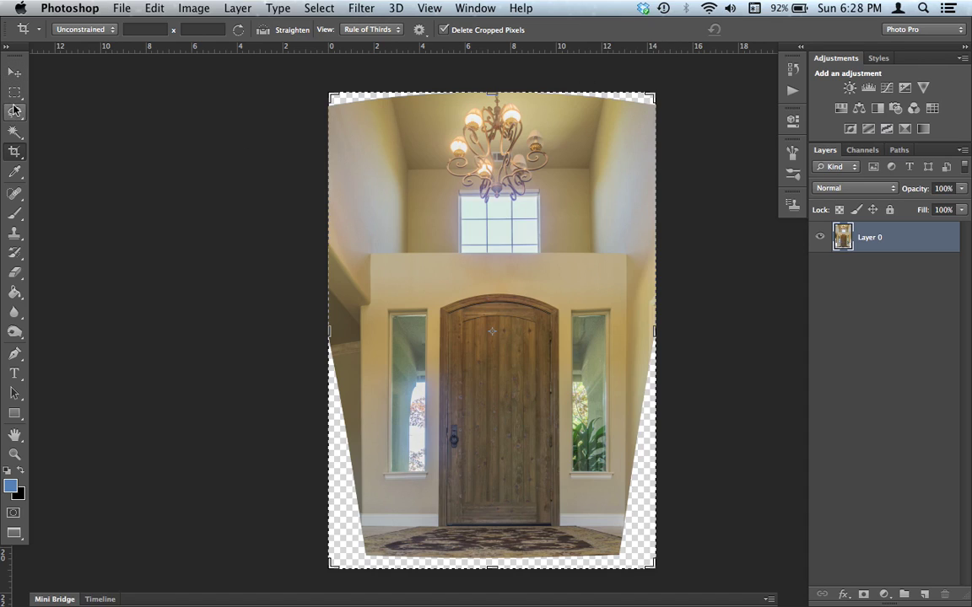
Magic Wand-select the transparent top strip plus the top-right corner, then switch to the Lasso tool
left_click(13, 133)
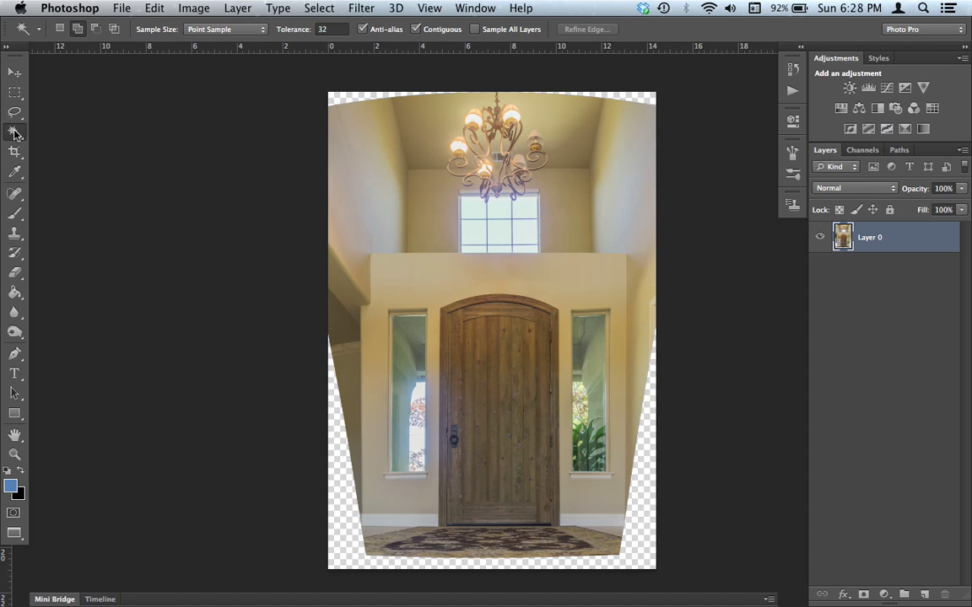
left_click(15, 133)
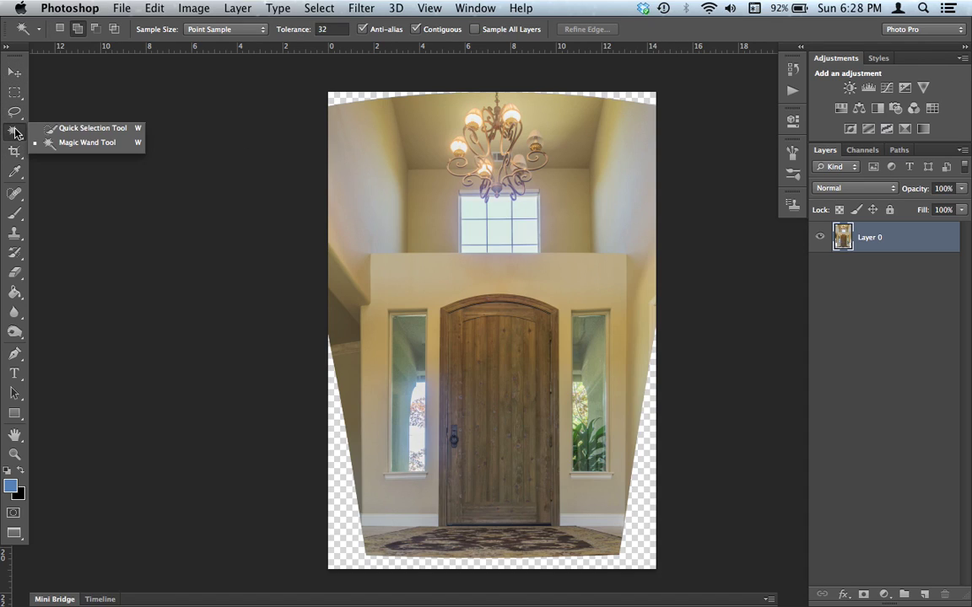
left_click(71, 145)
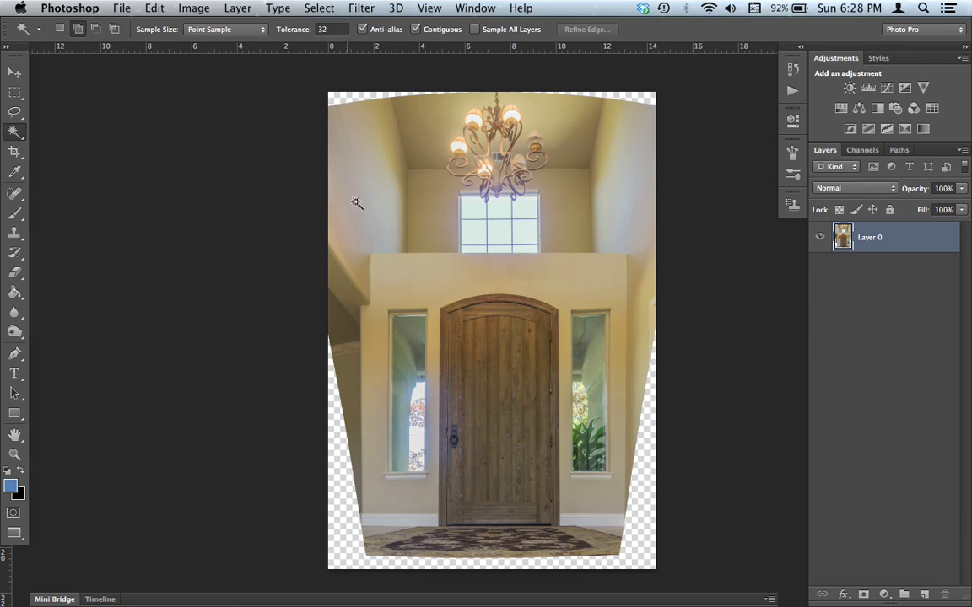
left_click(342, 99)
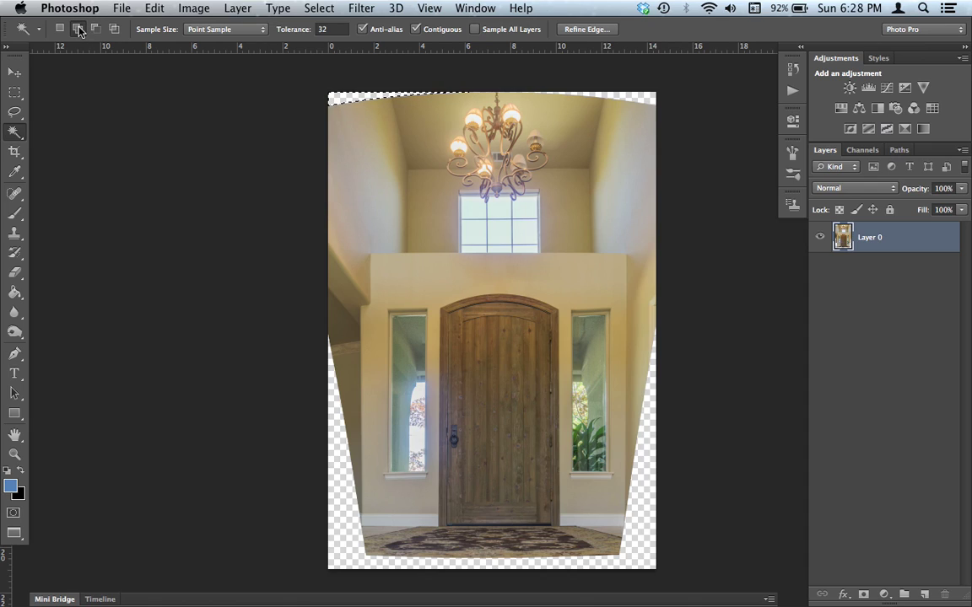
left_click(639, 101, "shift")
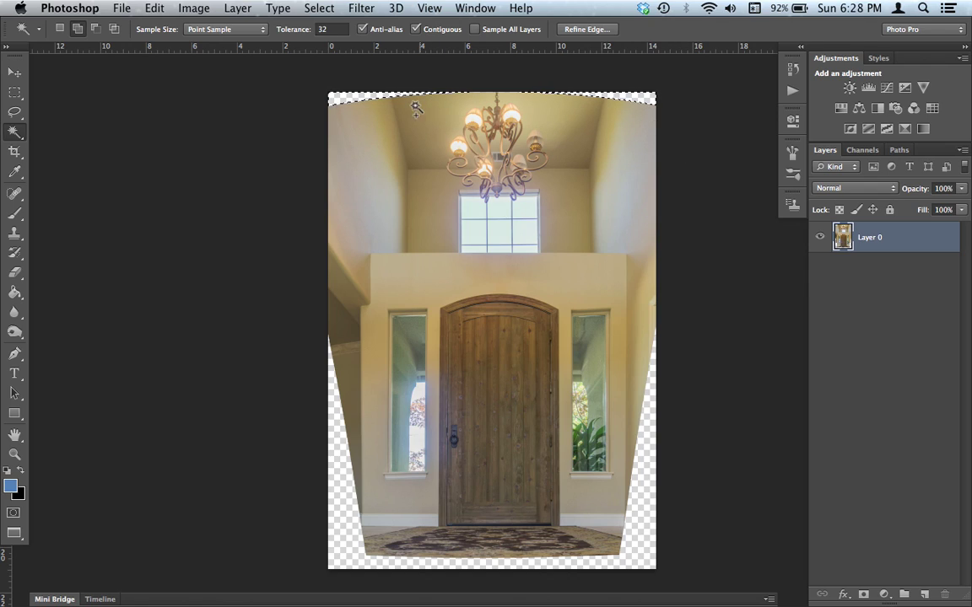
left_click(16, 113)
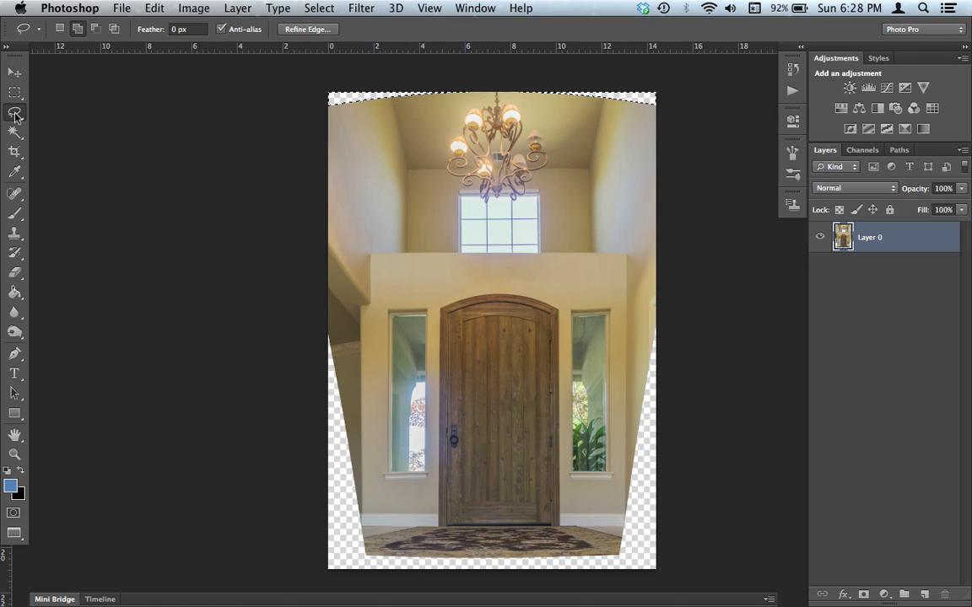
Content-Aware Fill the selected transparent top corners with matching ceiling texture
right_click(341, 100)
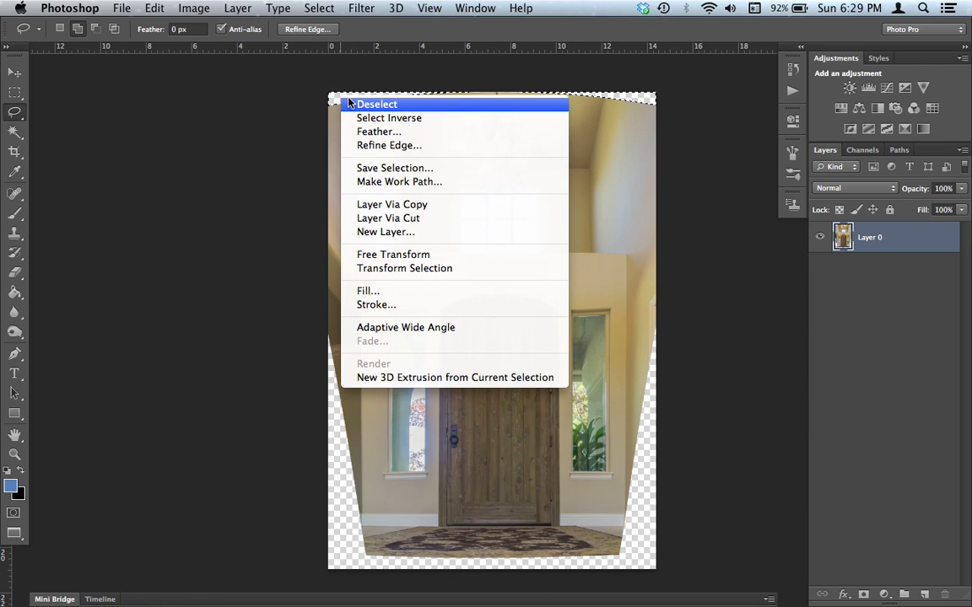
left_click(393, 293)
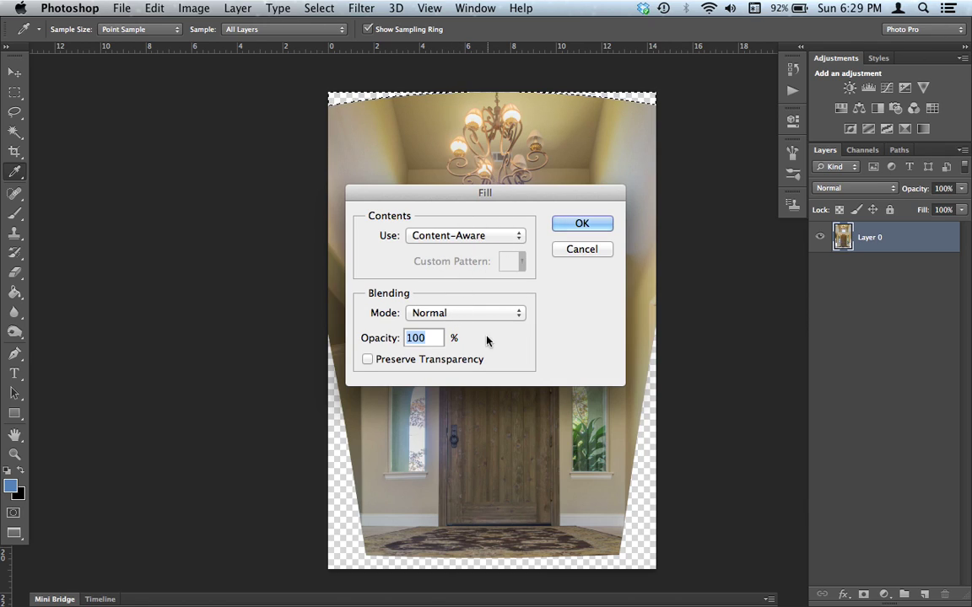
left_click(579, 224)
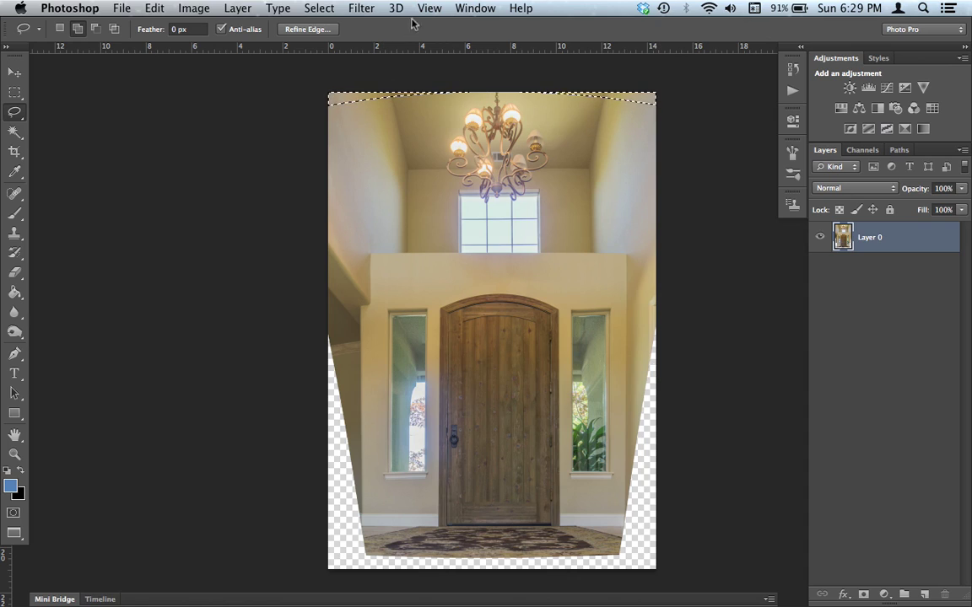
Deselect via Select > Deselect so no selection remains
left_click(436, 7)
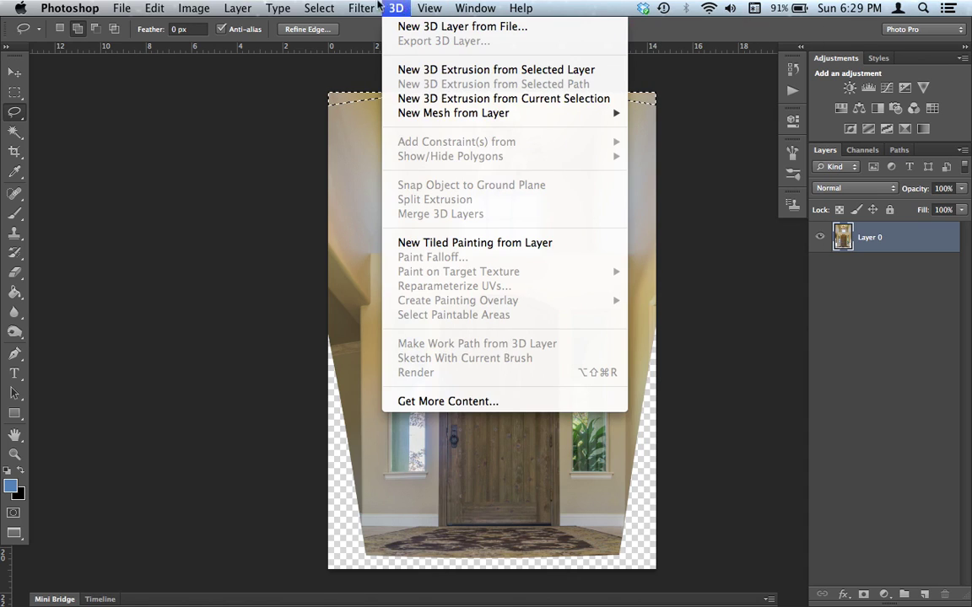
mouse_move(306, 5)
left_click(321, 40)
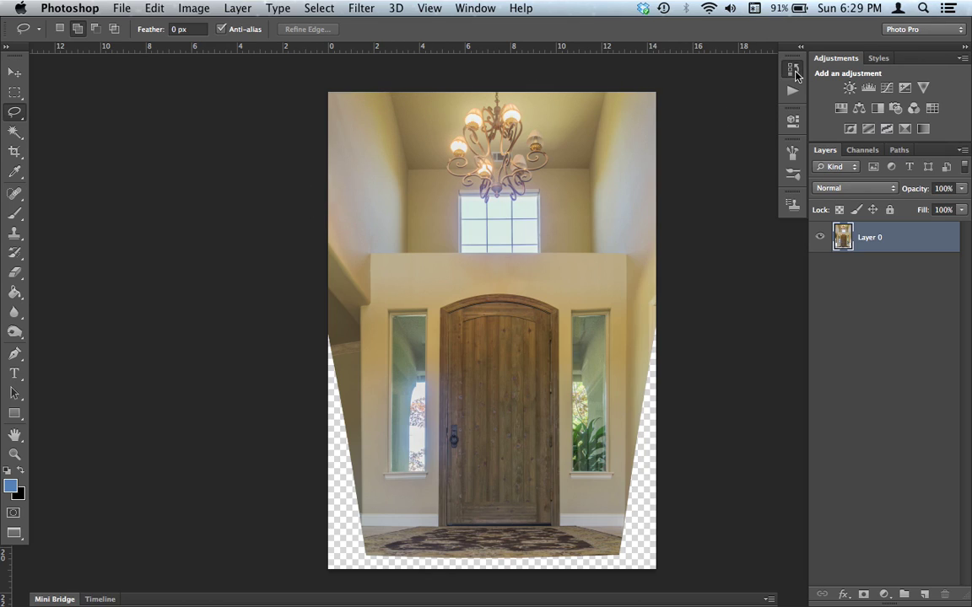
left_click(793, 70)
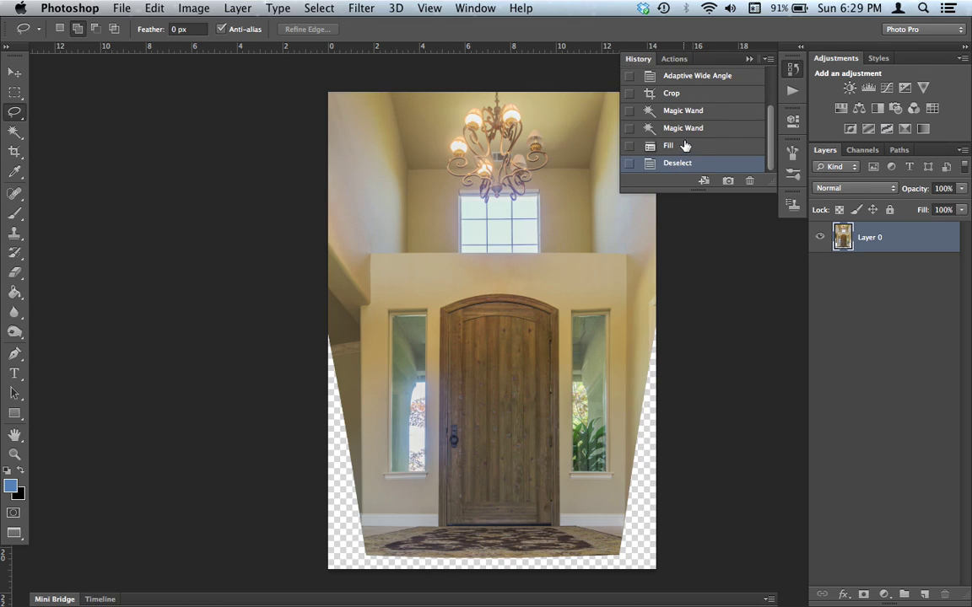
left_click(680, 131)
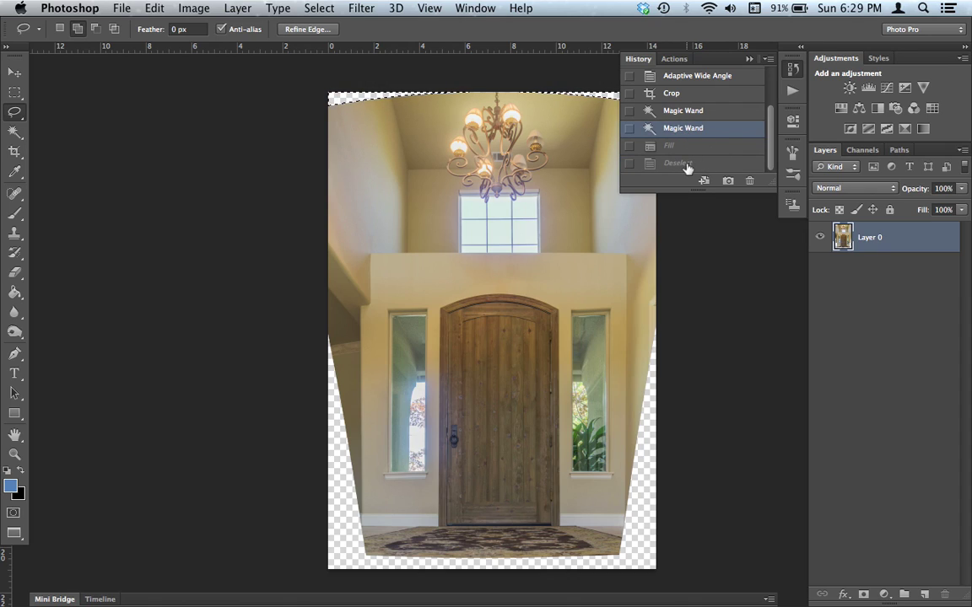
left_click(687, 166)
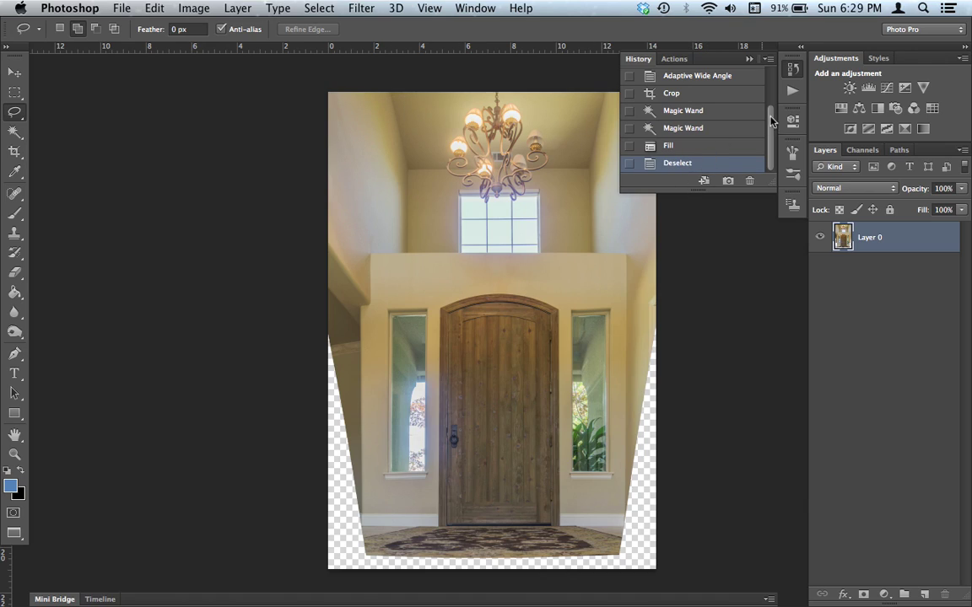
left_click(713, 66)
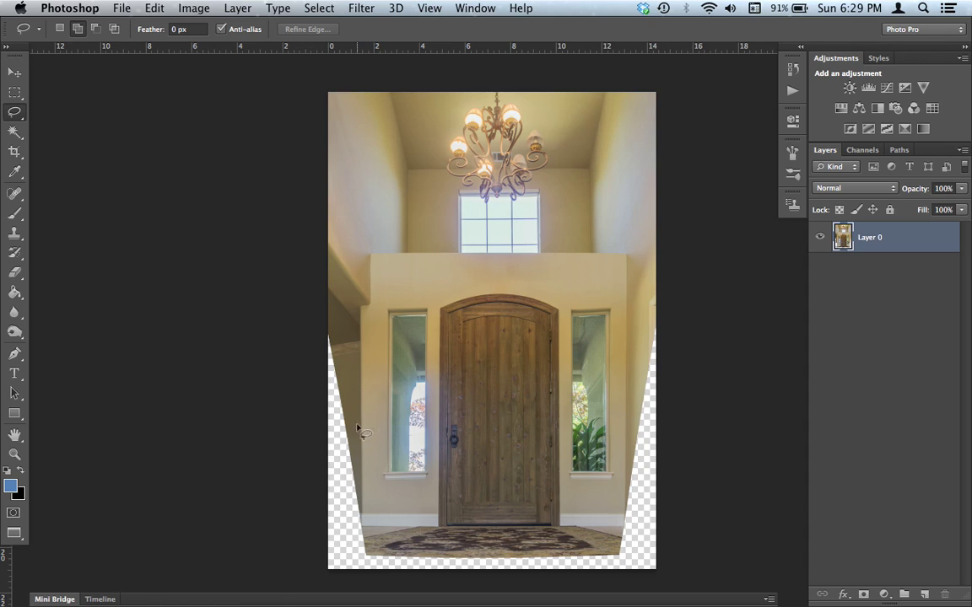
Crop the left, right and bottom edges inward past the transparent wedges into a narrow portrait
left_click(15, 151)
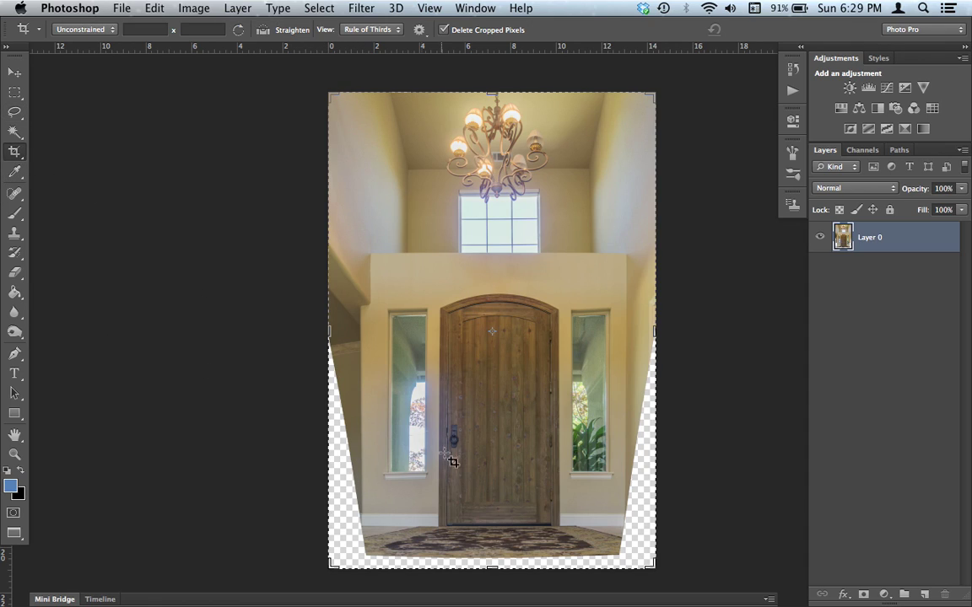
mouse_move(493, 568)
left_mouse_down()
mouse_move(494, 540)
mouse_move(498, 561)
left_mouse_up()
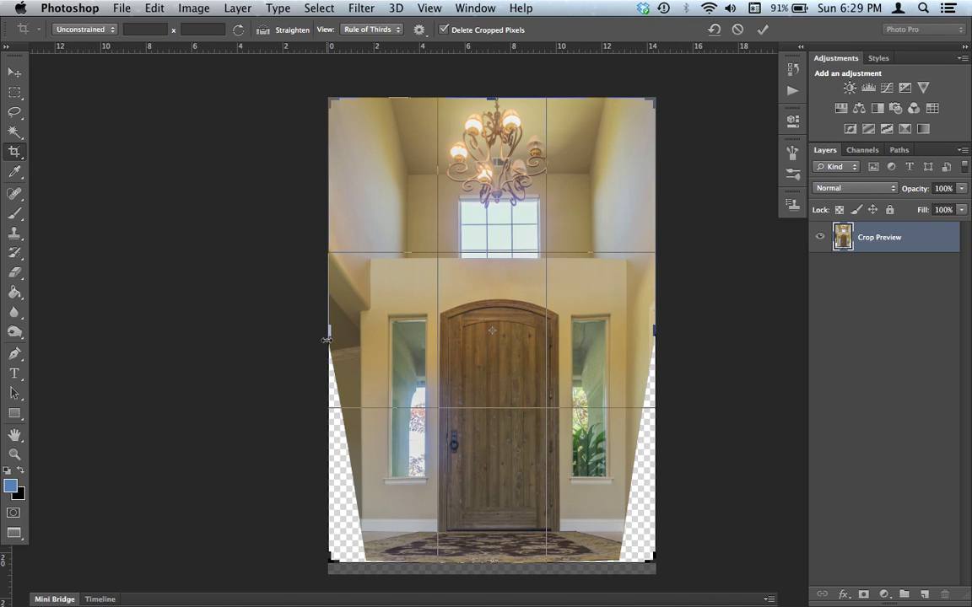
left_click_drag(325, 340, 347, 334)
left_click_drag(635, 332, 621, 332)
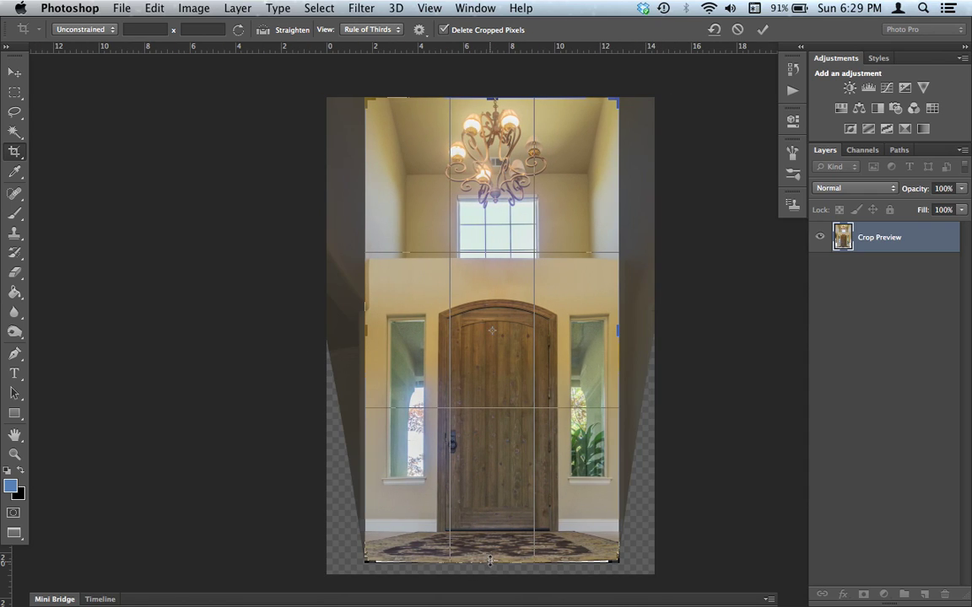
mouse_move(490, 560)
left_mouse_down()
mouse_move(493, 549)
mouse_move(493, 563)
left_mouse_up()
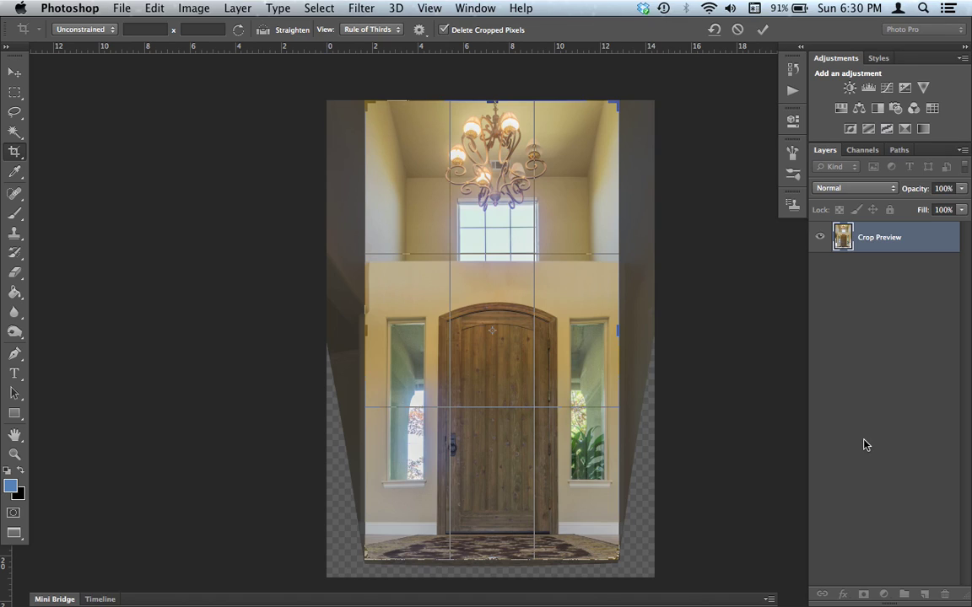
key("Return")
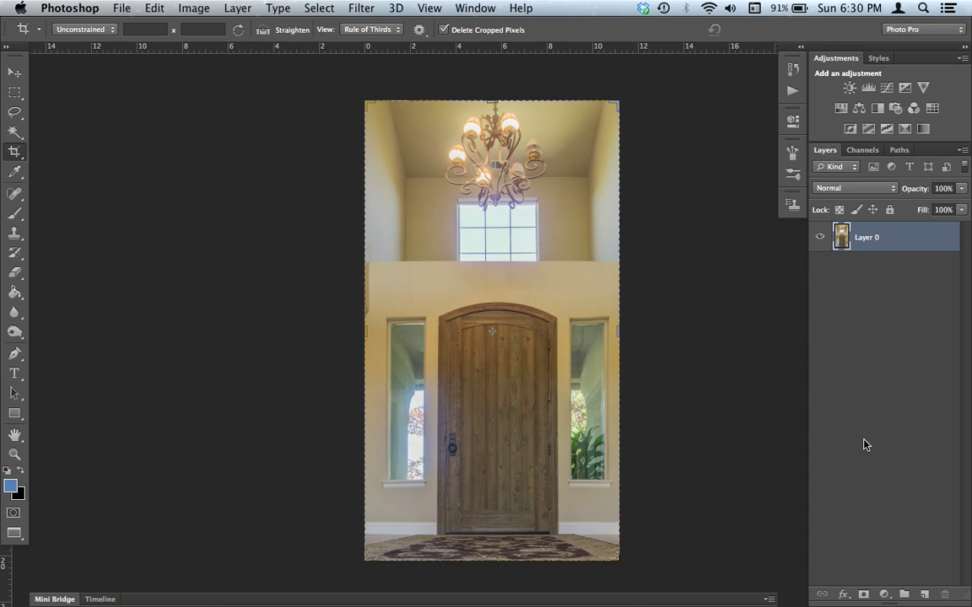